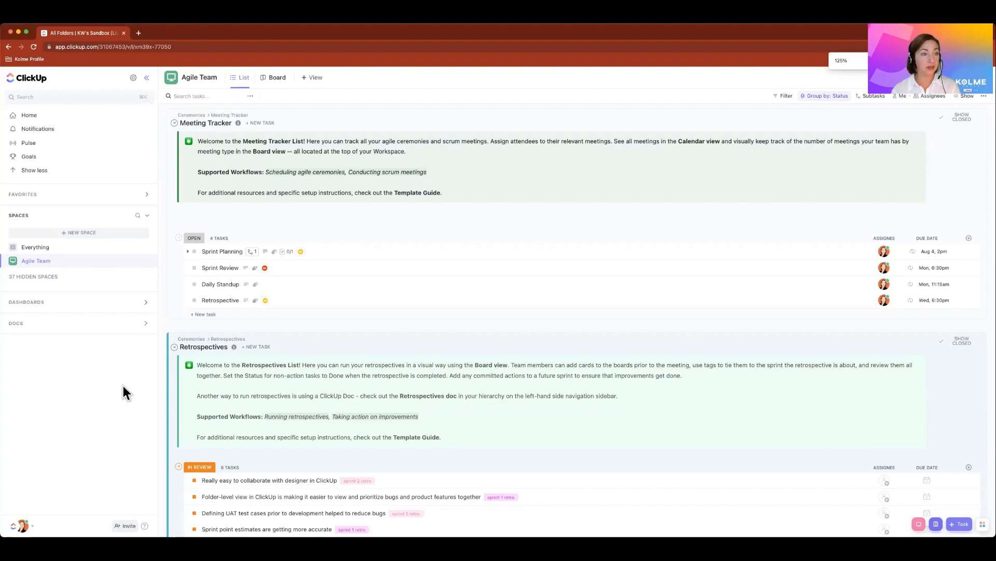
Open the Ceremonies folder in the Agile Team space and create a list named Test List in it.
key("super+equal")
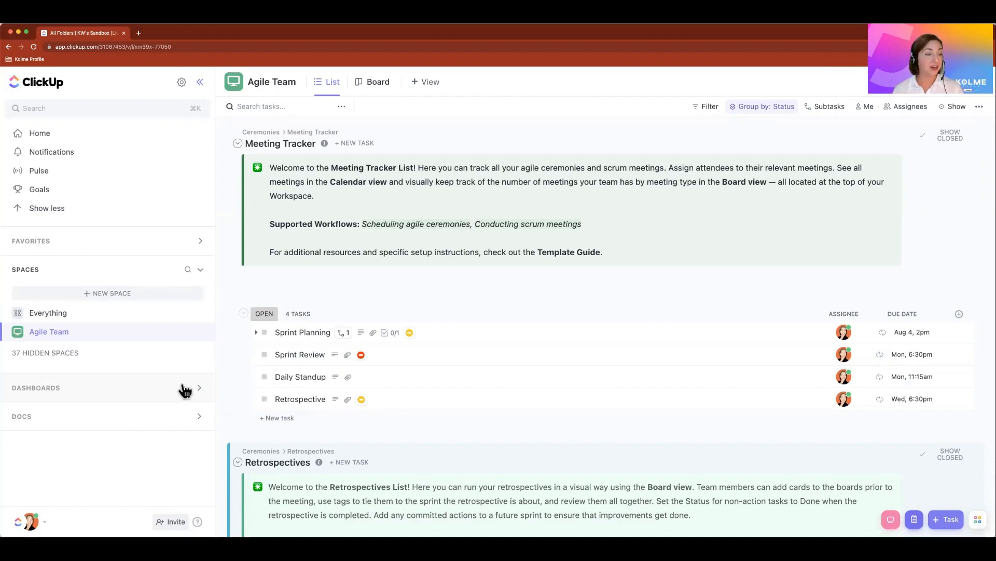
left_click(23, 334)
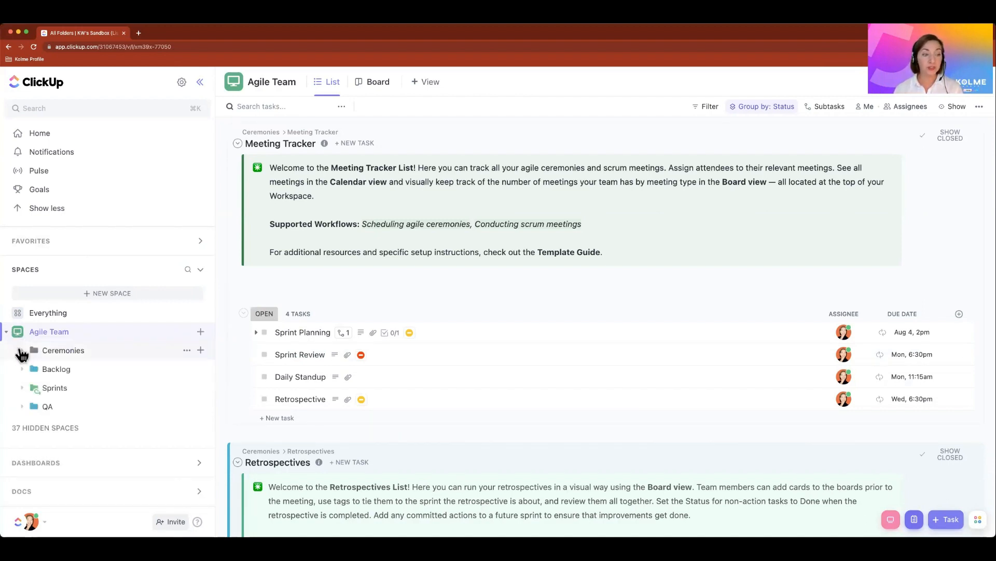
left_click(23, 352)
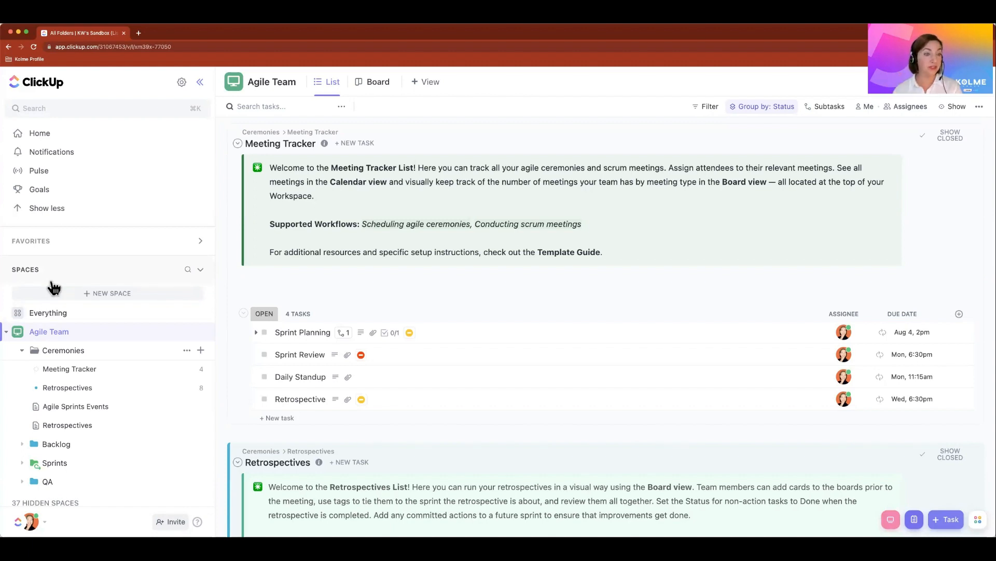
left_click(56, 353)
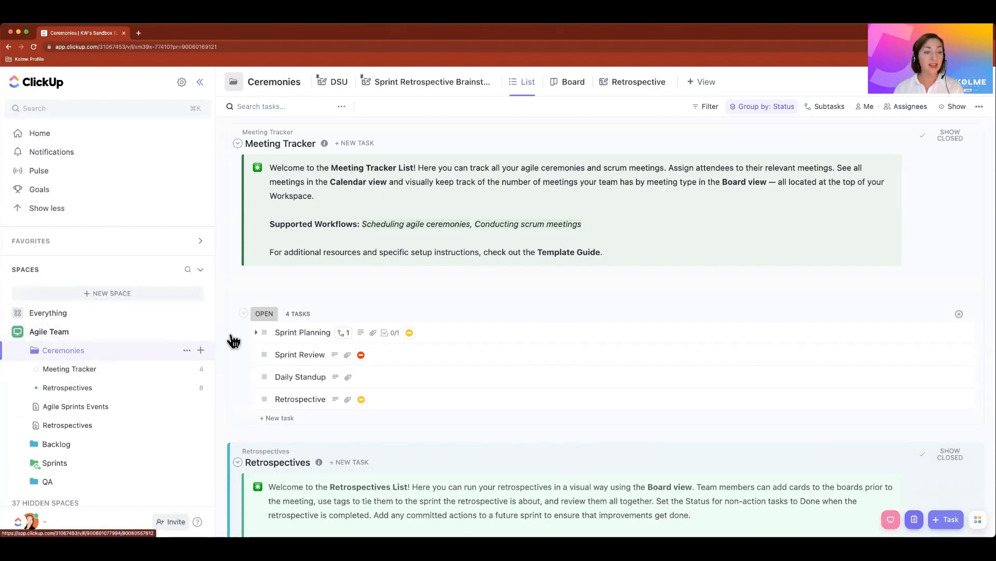
left_click(201, 349)
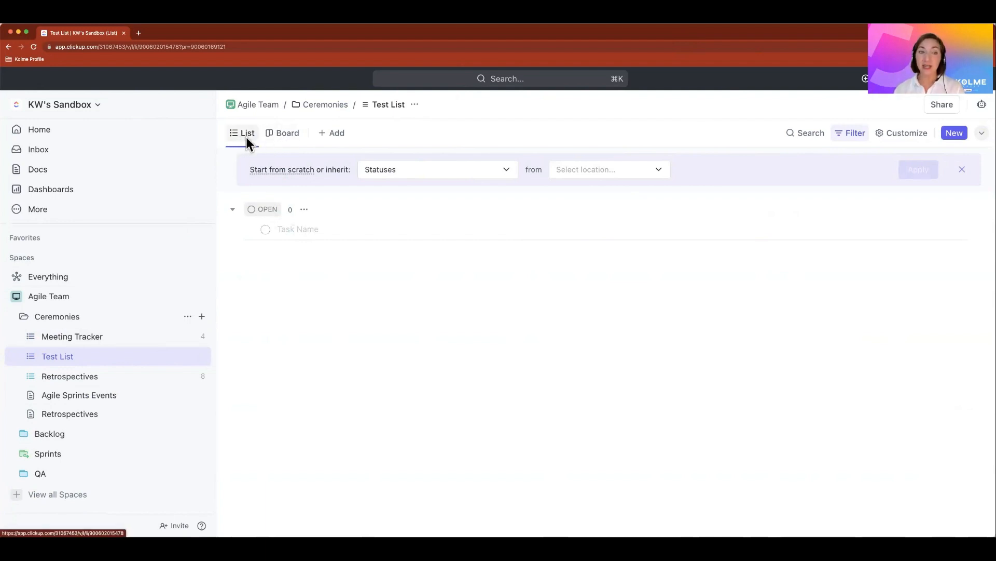
Add a task named Epic to the Open status group of Test List.
left_click(284, 228)
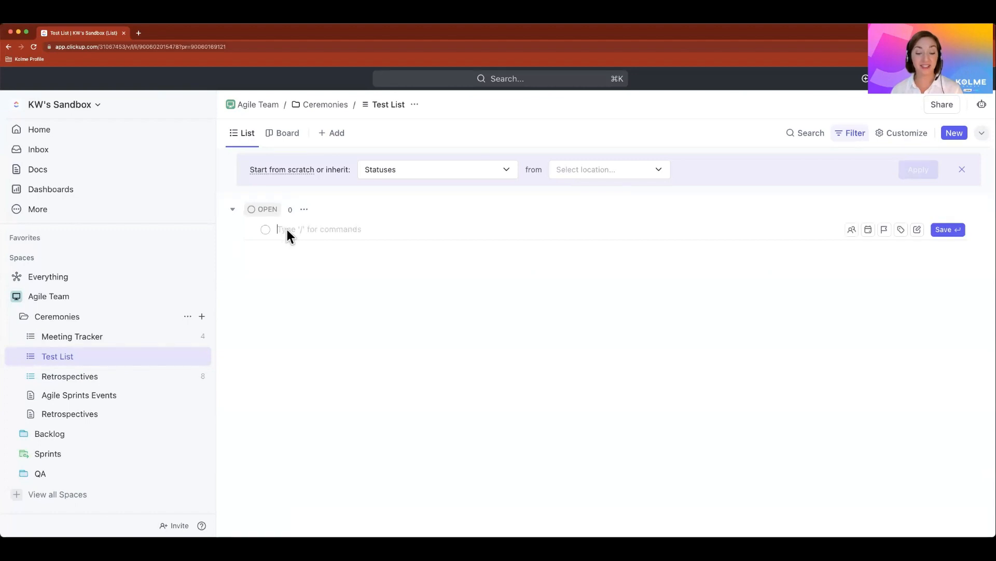
type("Epic")
key("Return")
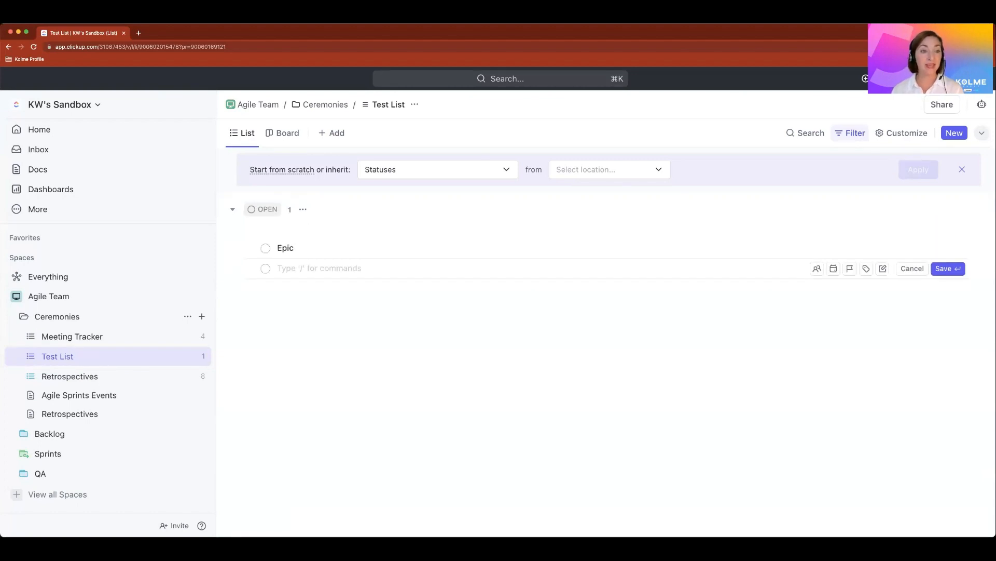
Add a subtask named Story under the Epic task.
left_click(302, 251)
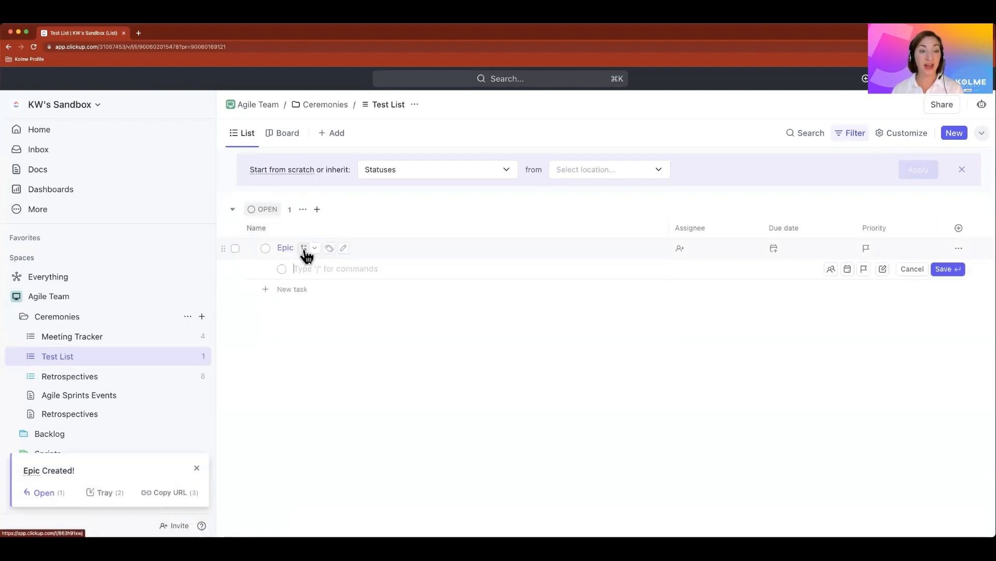
type("St")
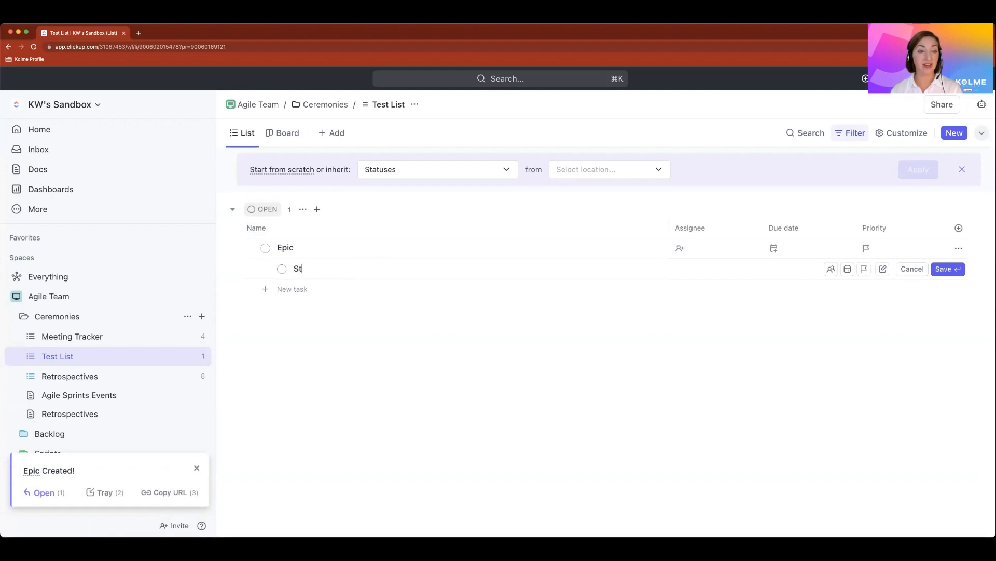
type("ory")
key("Return")
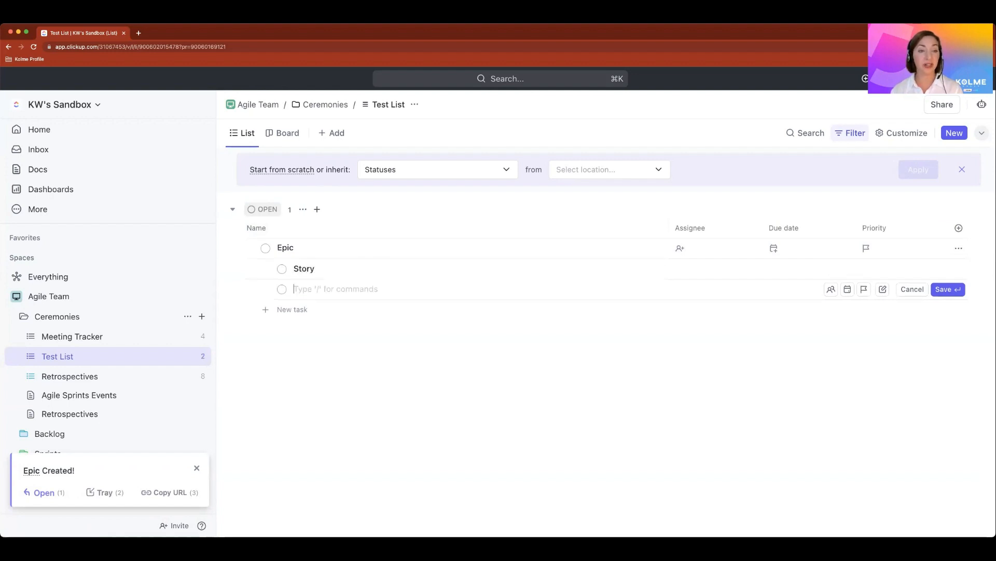
Add a nested subtask named task under the Story subtask.
left_click(326, 269)
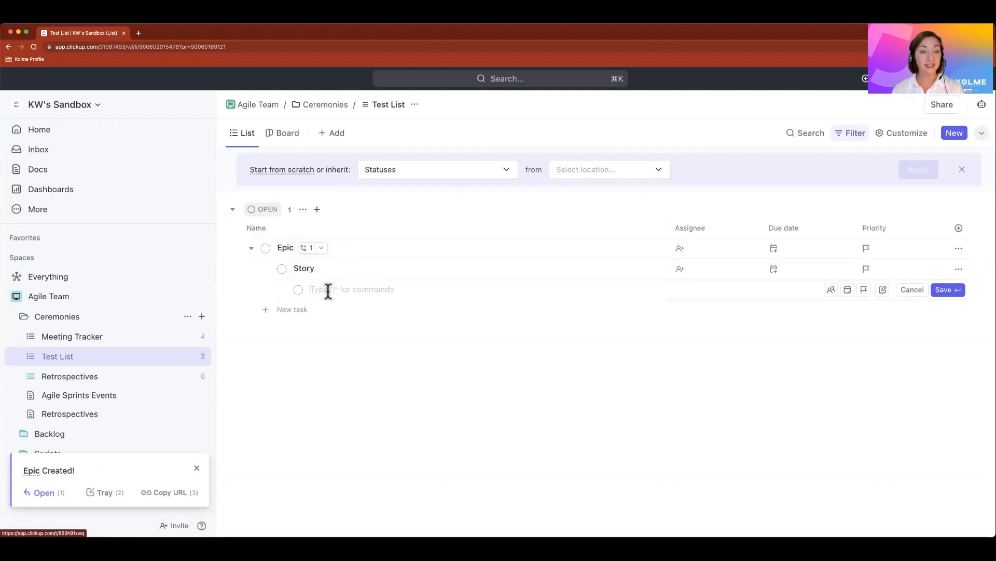
type("task")
key("Return")
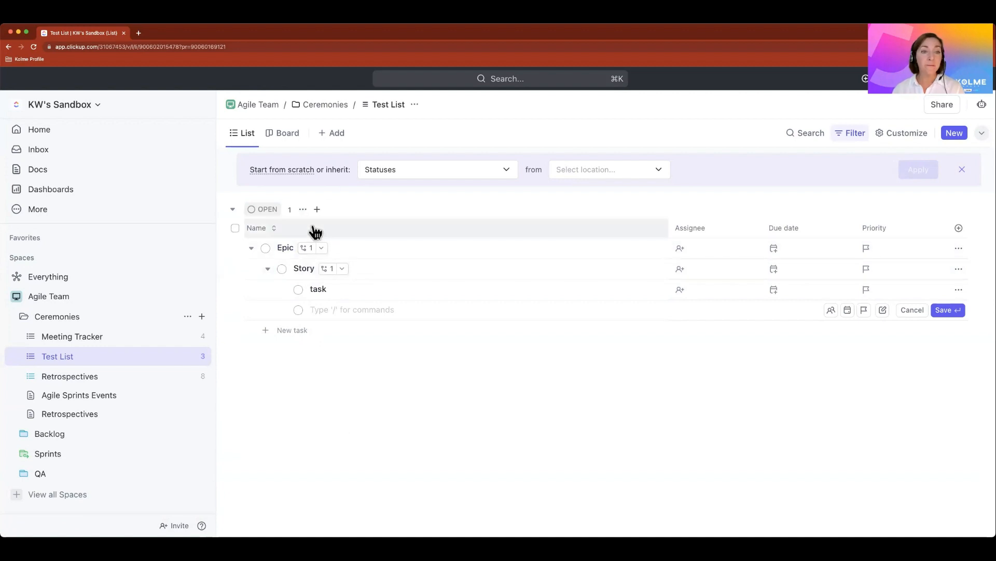
Add a Board view with the default status grouping and a Form view to Test List.
left_click(327, 133)
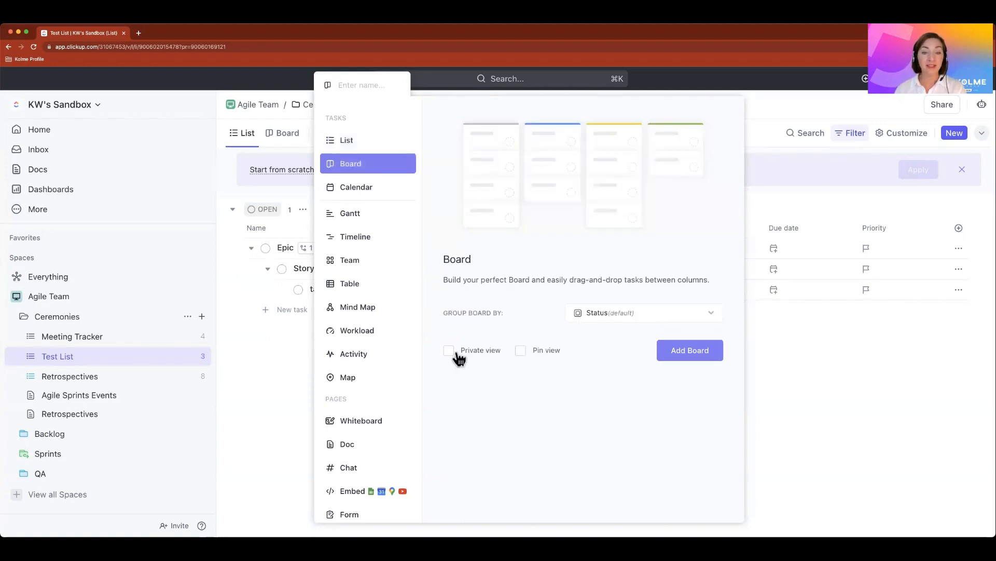
left_click(692, 353)
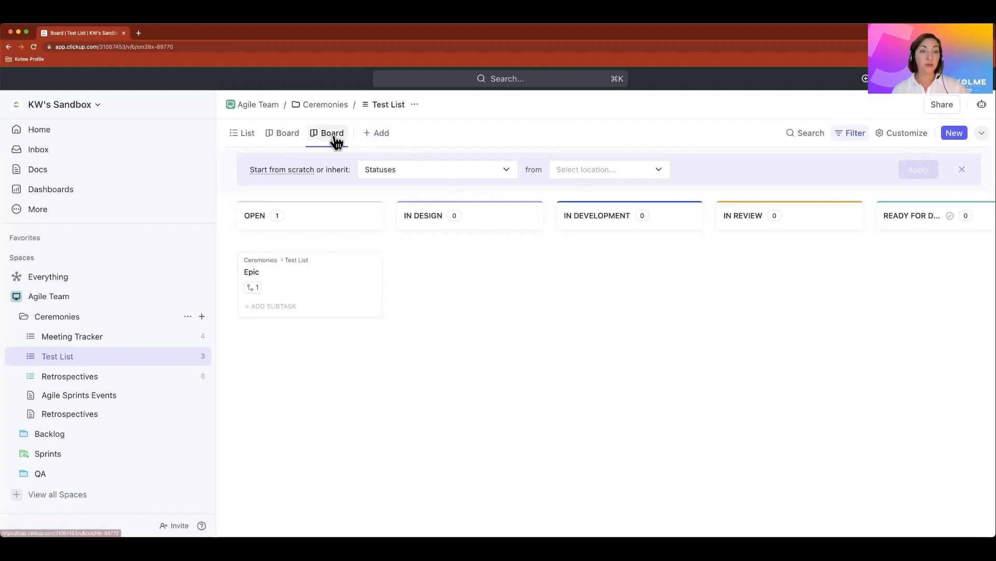
left_click(372, 134)
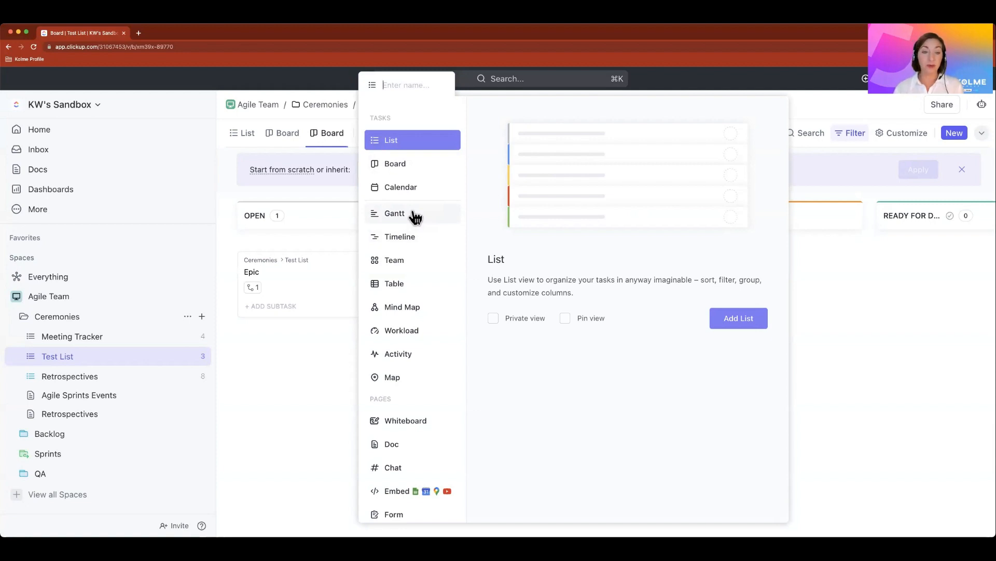
scroll(422, 383, "down", 1)
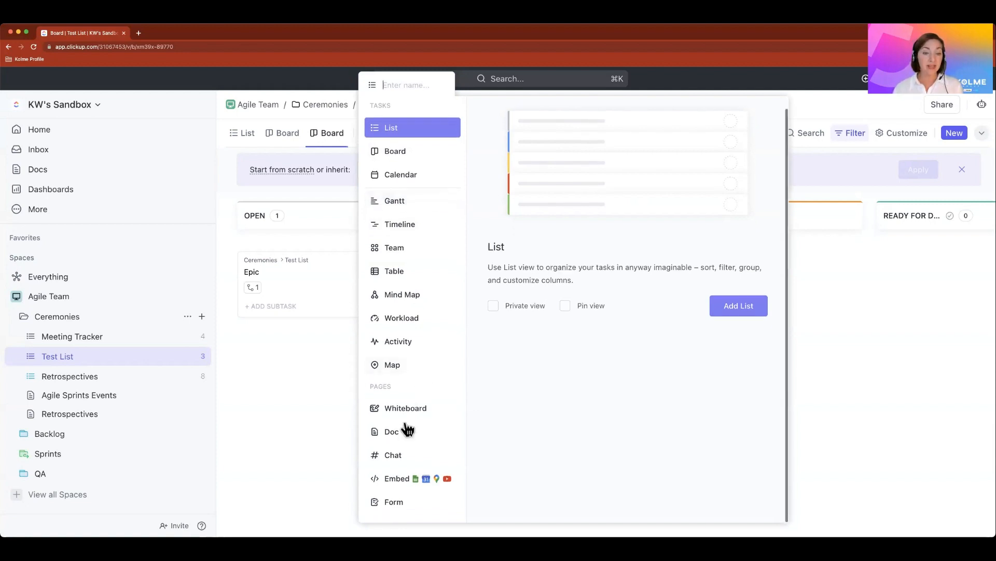
left_click(394, 506)
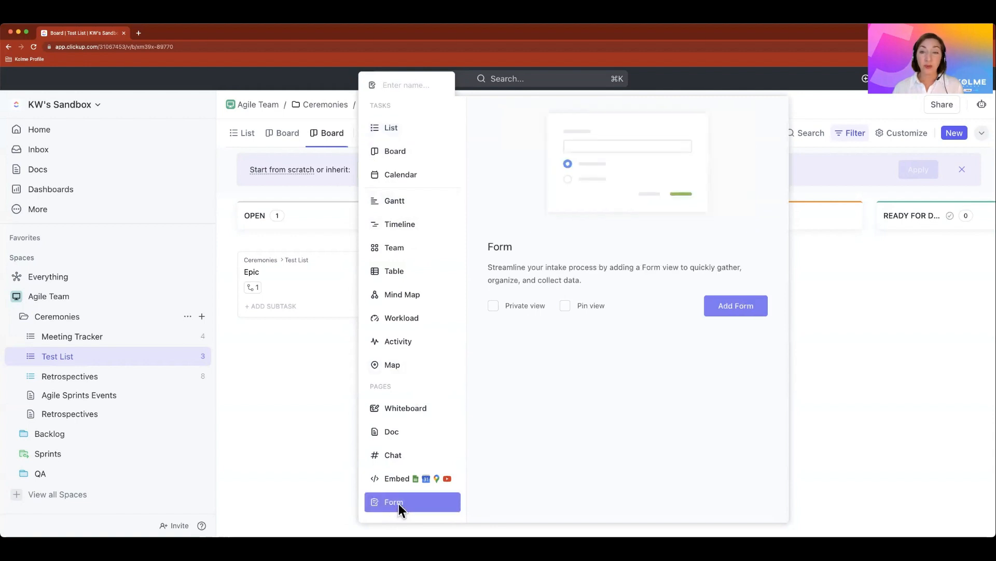
left_click(732, 306)
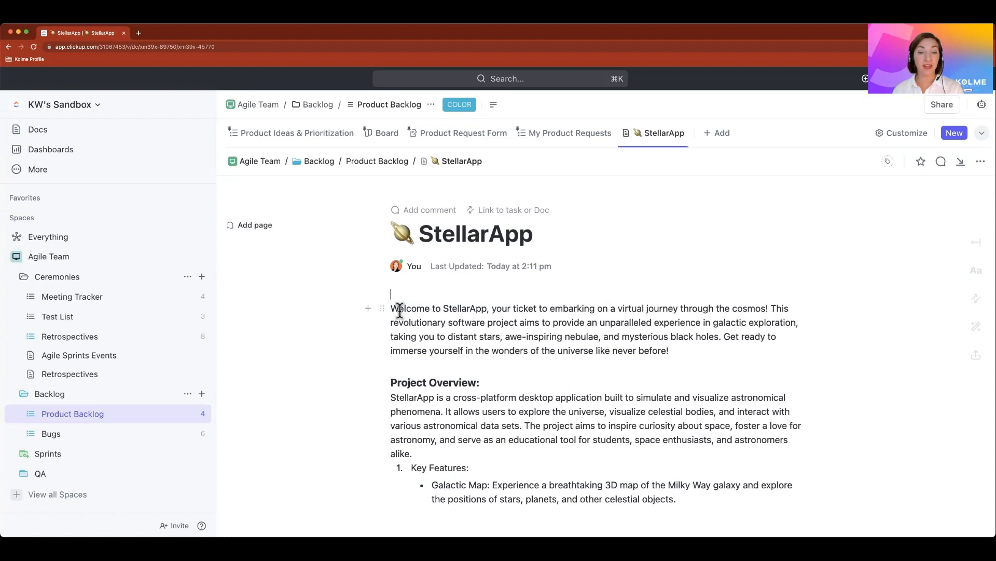
Examine the comment and task creation options for the opening sentence of the StellarApp doc.
left_click_drag(393, 309, 771, 311)
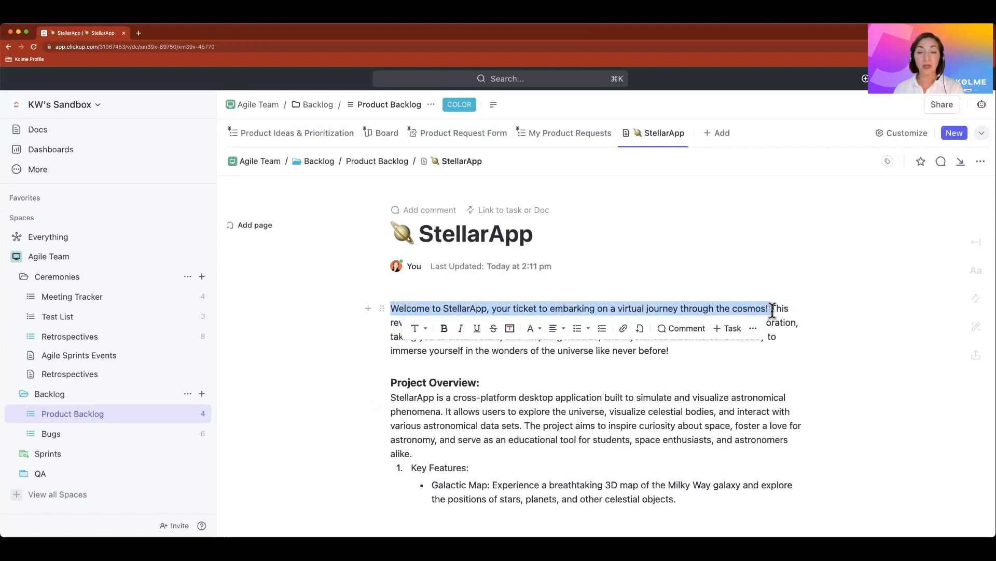
left_click(672, 329)
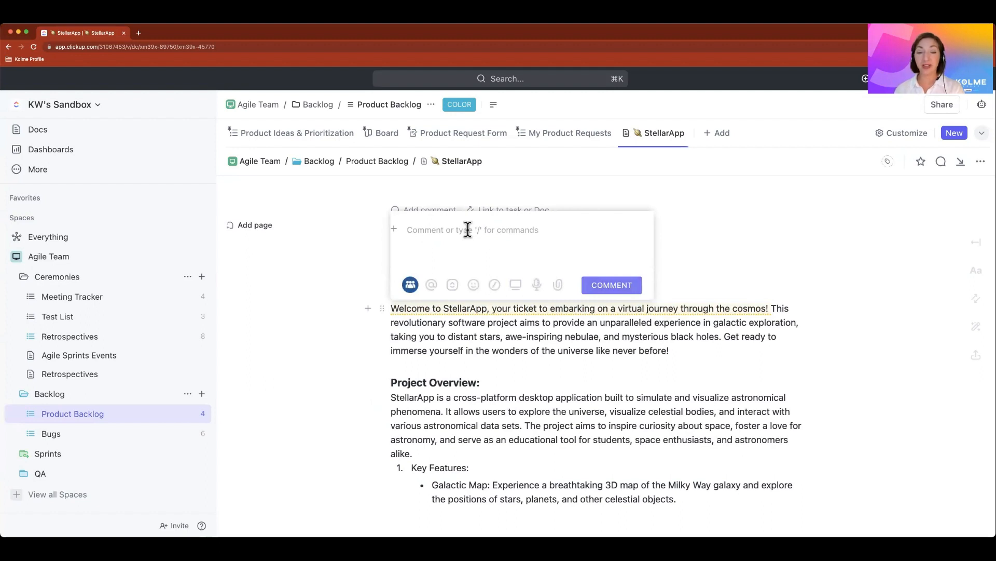
left_click(537, 290)
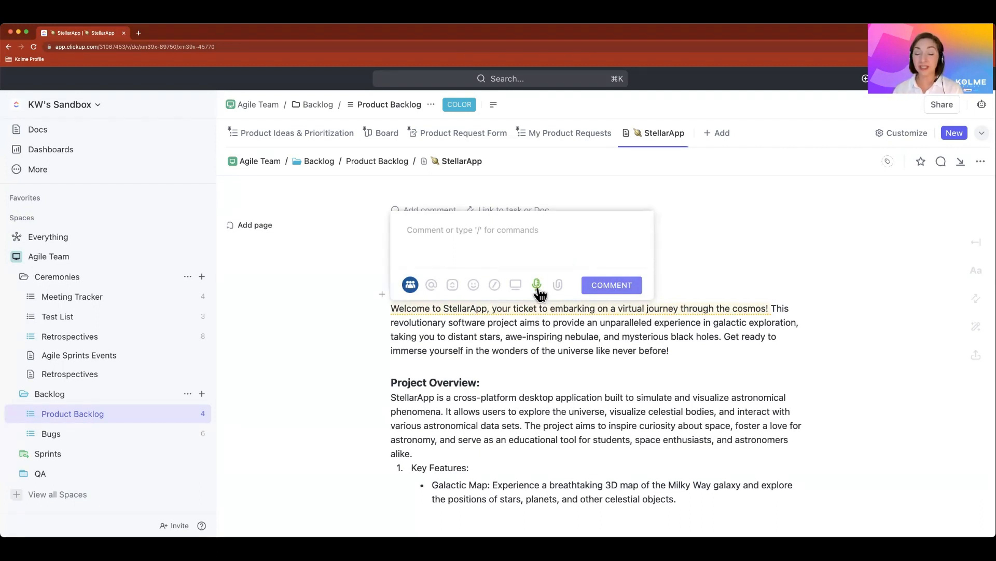
left_click(528, 336)
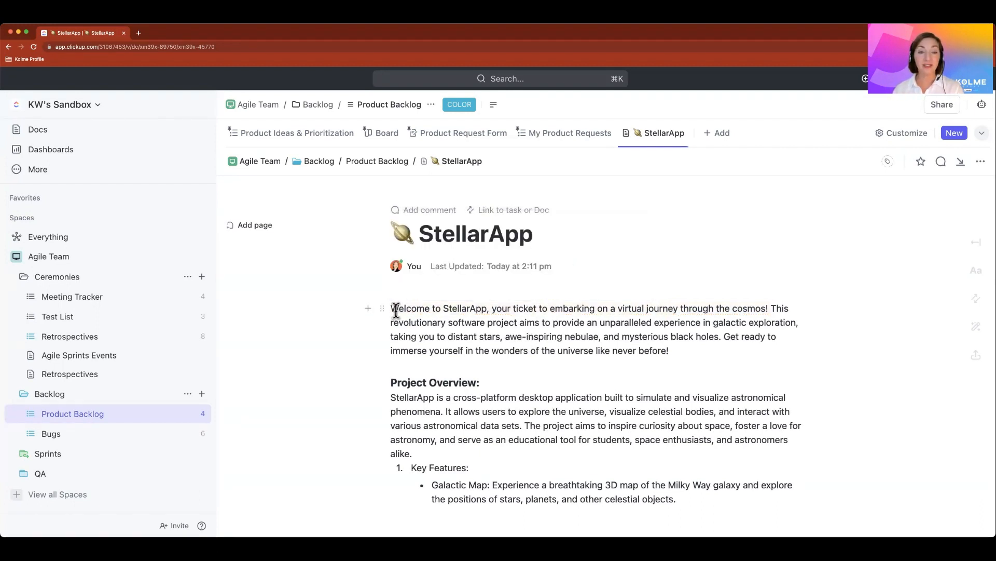
left_click_drag(392, 309, 770, 308)
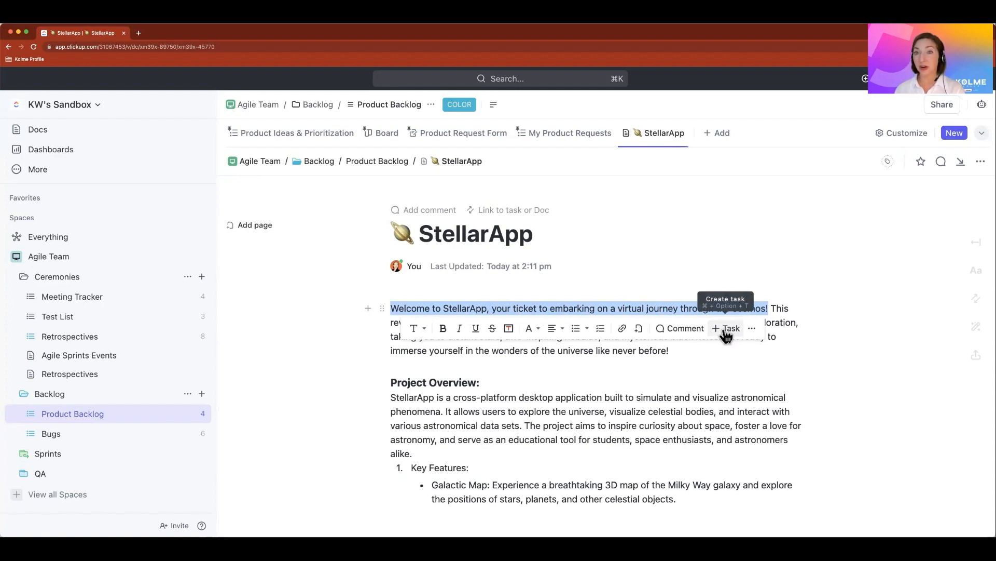
left_click(723, 353)
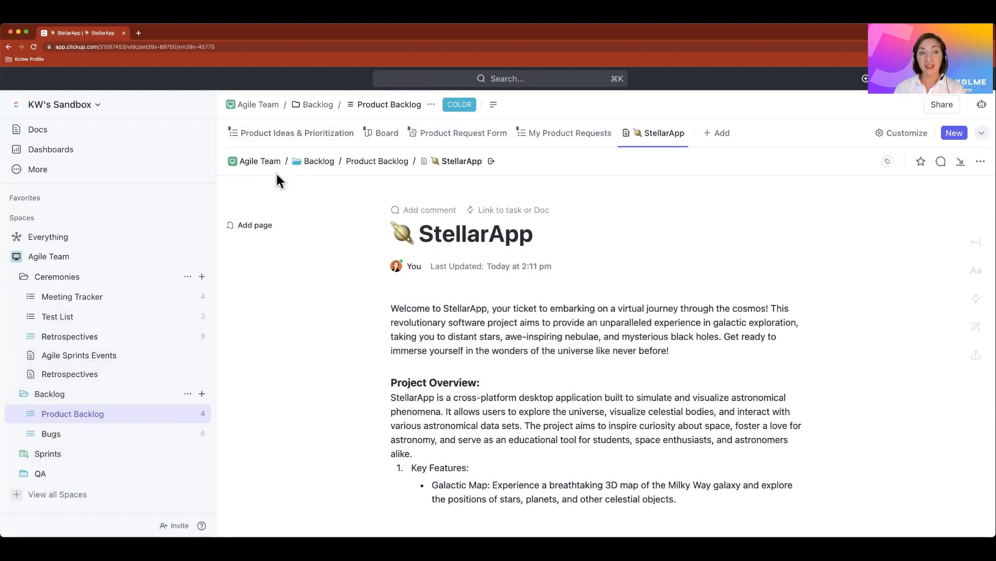
View the Product Task Template task in the Product Ideas & Prioritization view and close it.
left_click(280, 134)
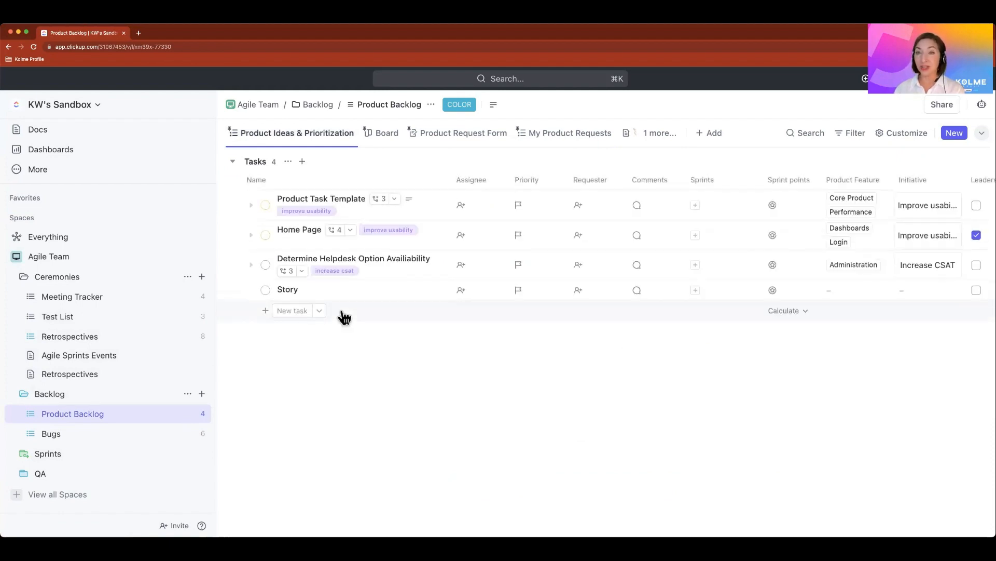
left_click(314, 200)
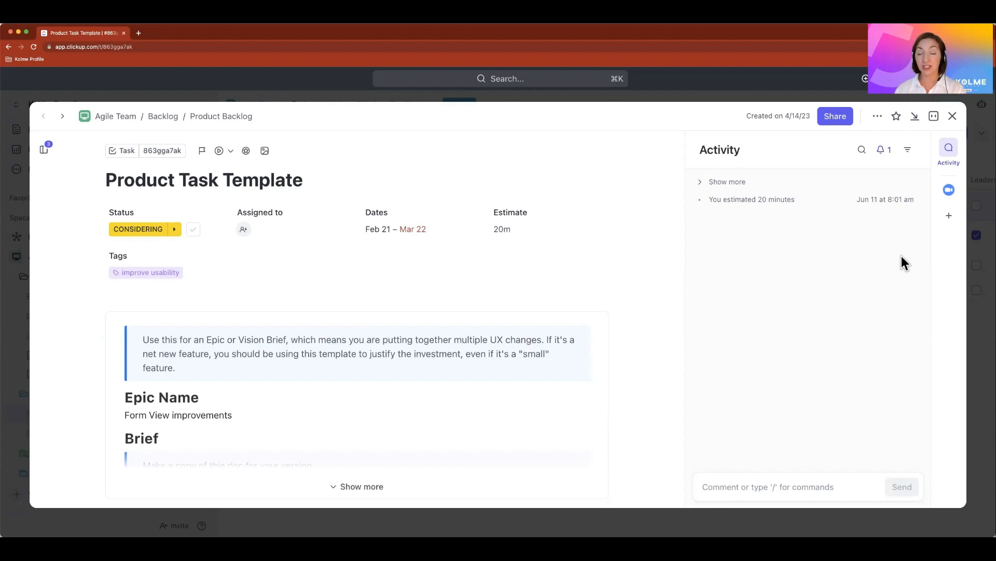
left_click(952, 115)
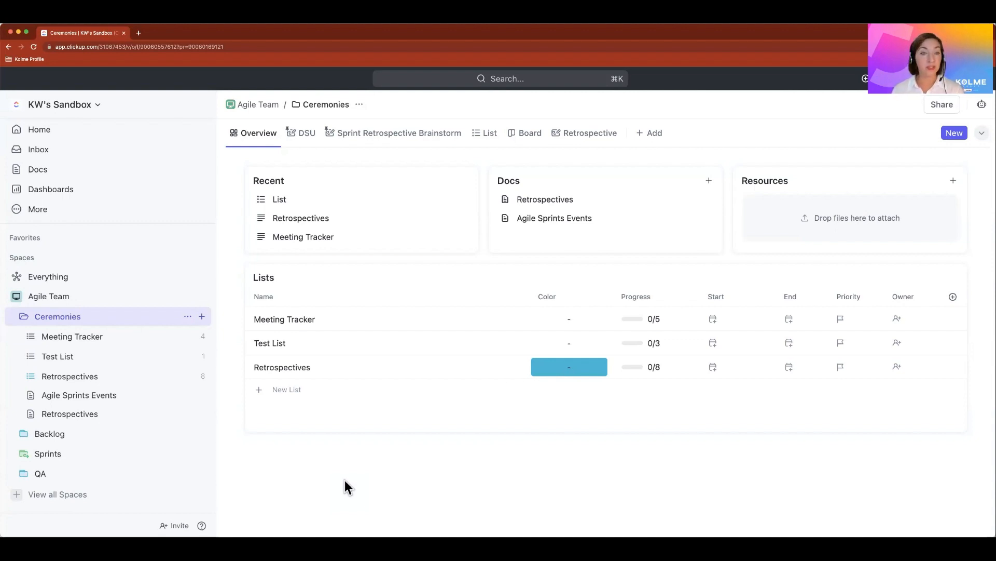
Open the Sprint Retrospective Brainstorm whiteboard of the Ceremonies folder and examine its whole layout.
left_click(413, 136)
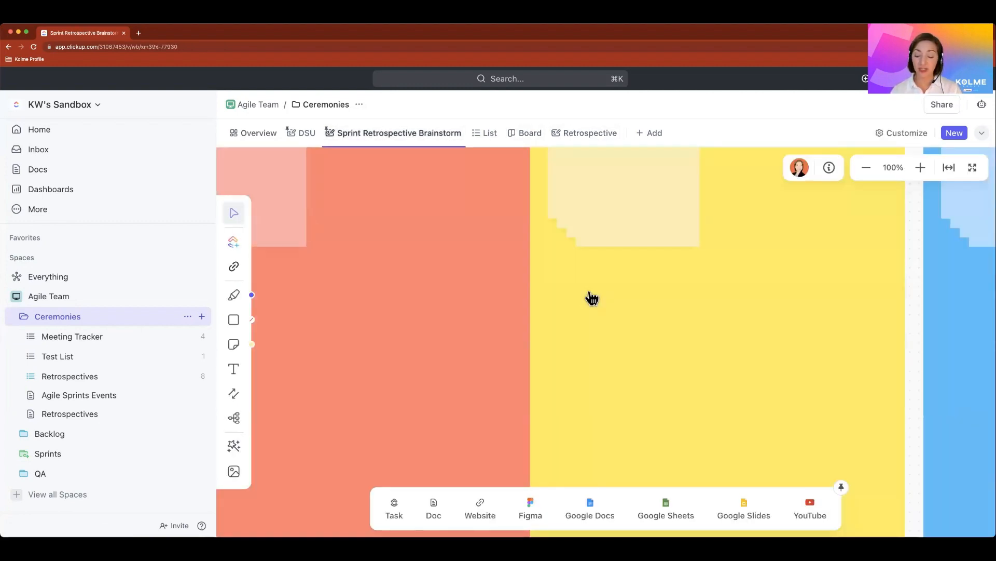
key("super+minus")
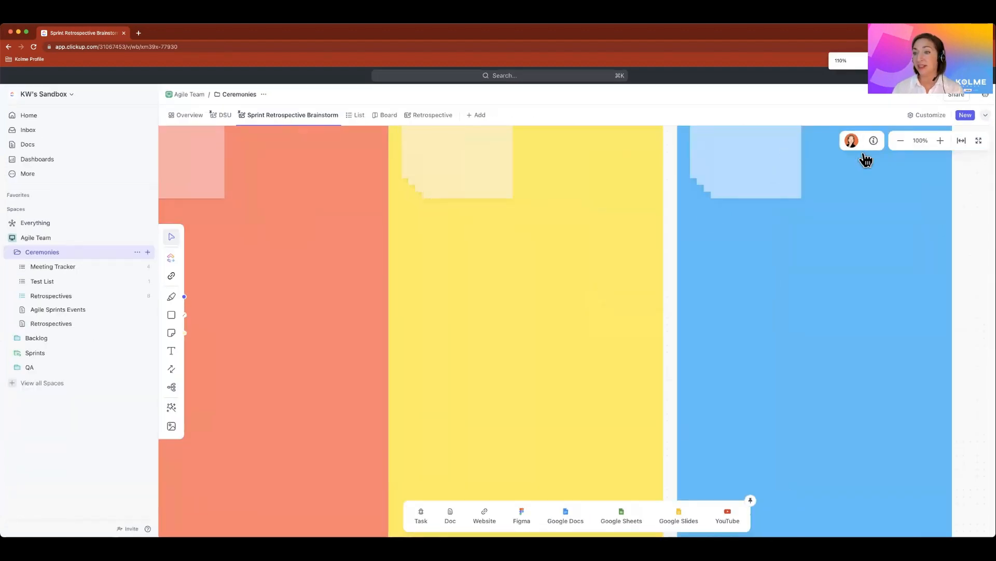
left_click(900, 141)
left_click(901, 141)
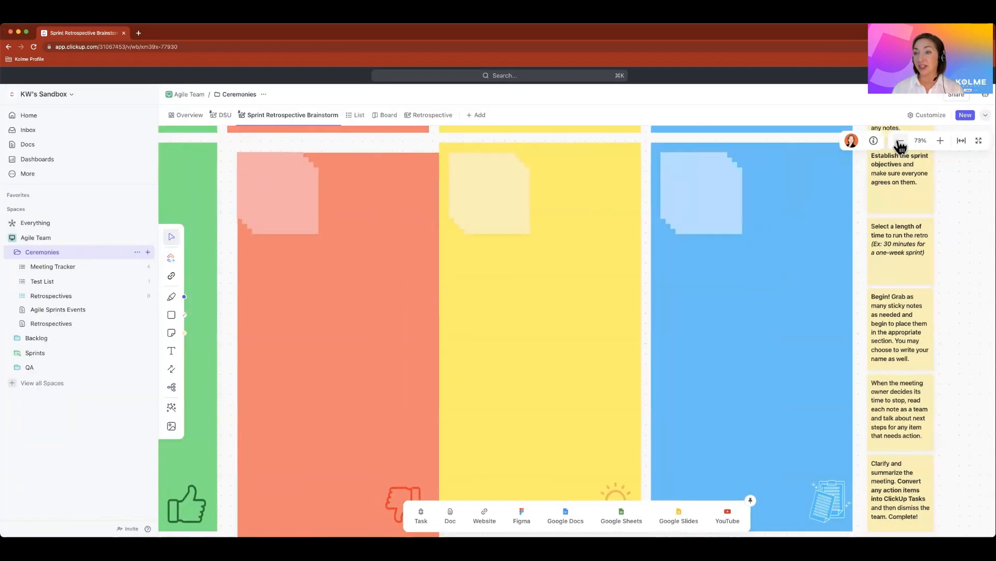
left_click(900, 143)
left_click(940, 142)
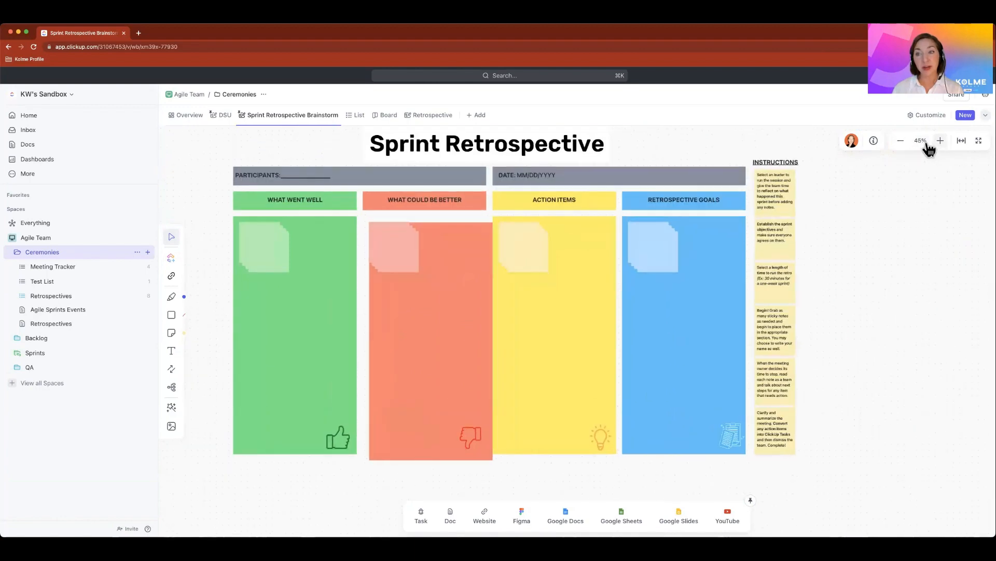
left_click(901, 141)
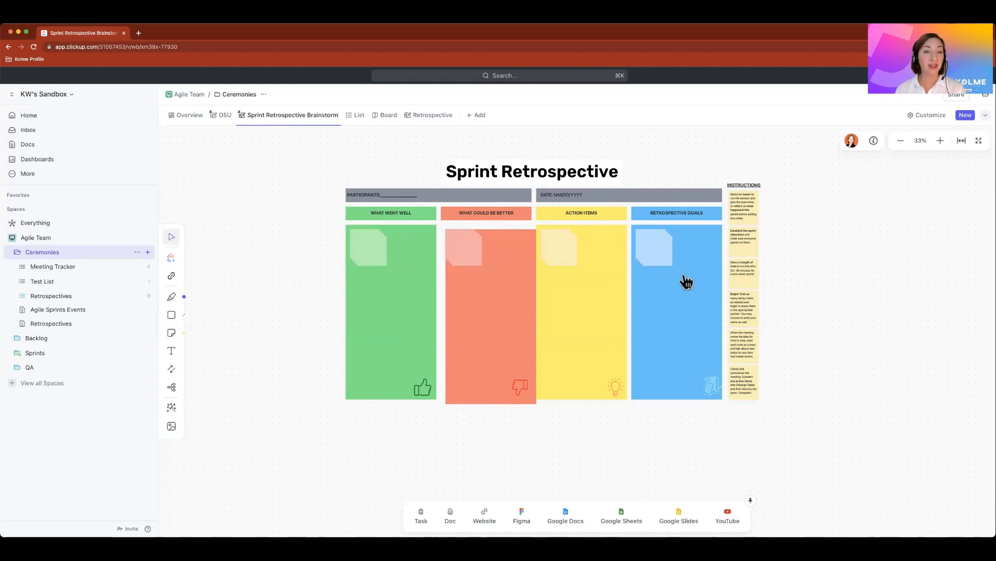
Look at the whiteboard templates offered in the Retrospective view, dismiss them and return to Sprint Retrospective Brainstorm.
left_click(422, 115)
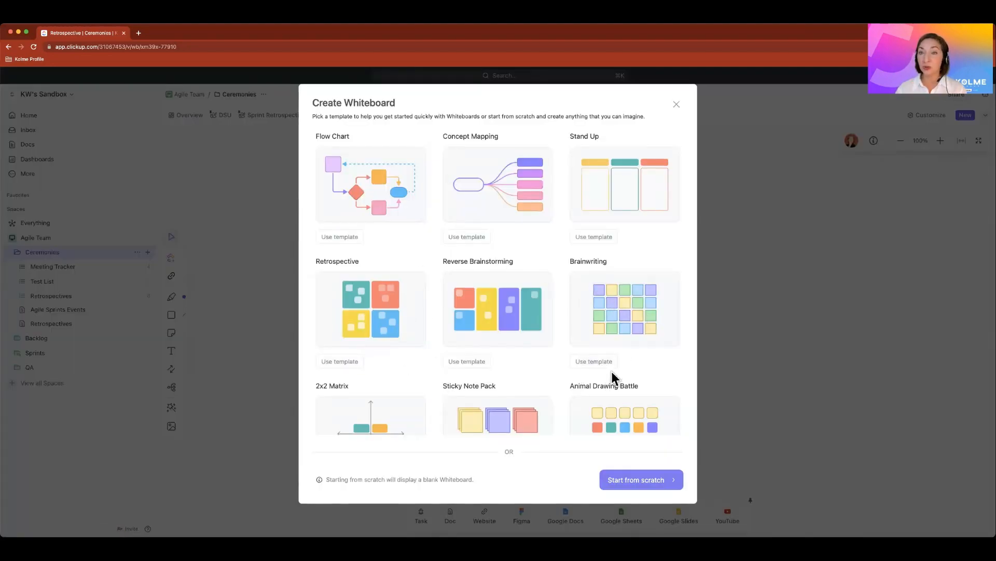
left_click(676, 105)
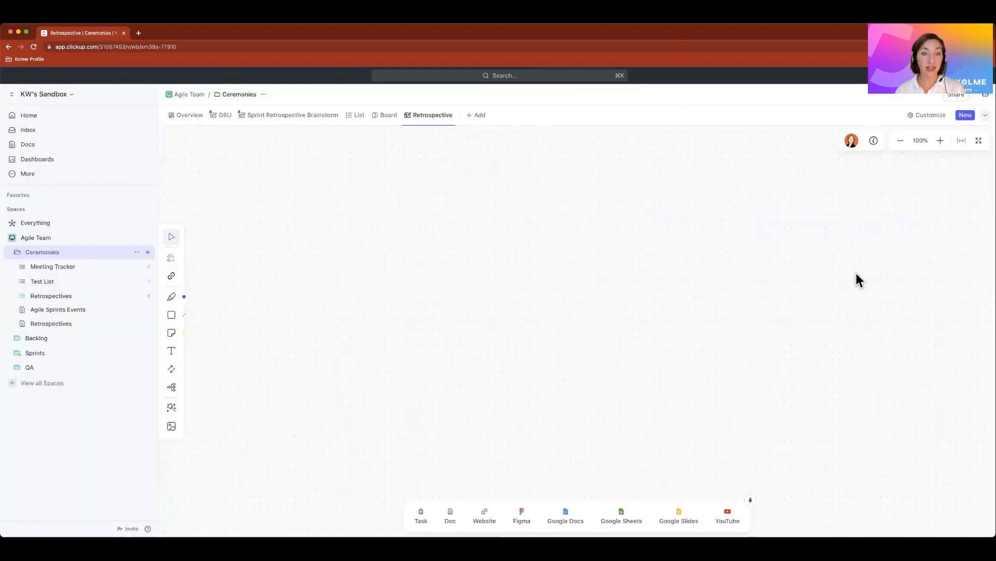
left_click(278, 120)
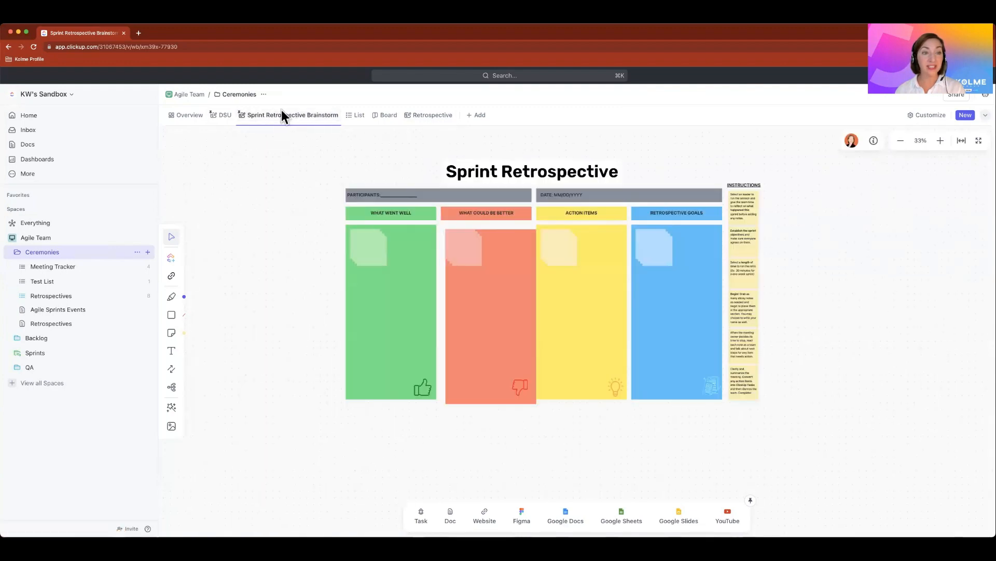
Open the DSU whiteboard of the Ceremonies folder and look over its daily standup agenda grid.
left_click(222, 116)
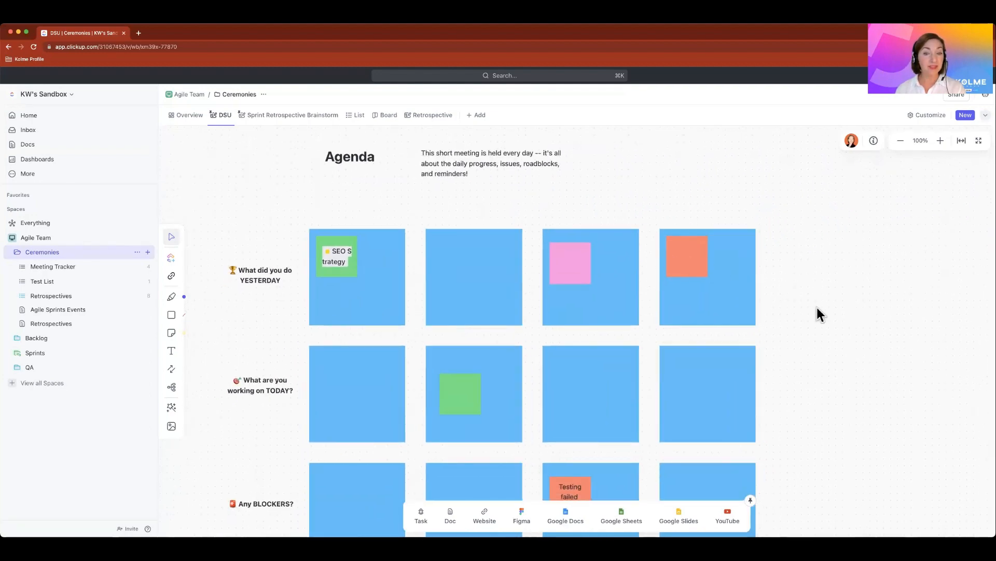
scroll(817, 307, "down", 1)
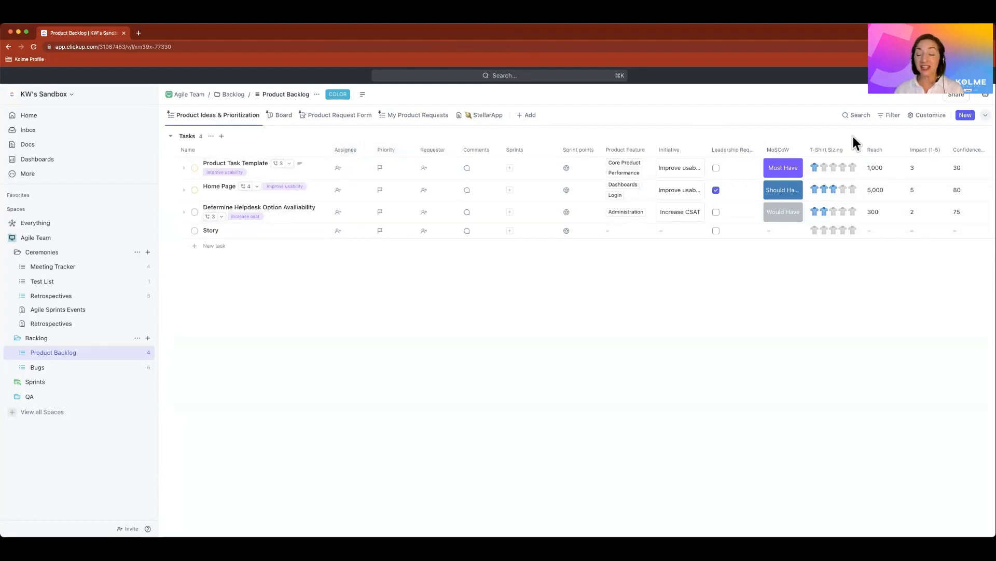
View the remaining Product Backlog columns, and open the Home Page task to examine its custom fields.
scroll(927, 156, "right", 8)
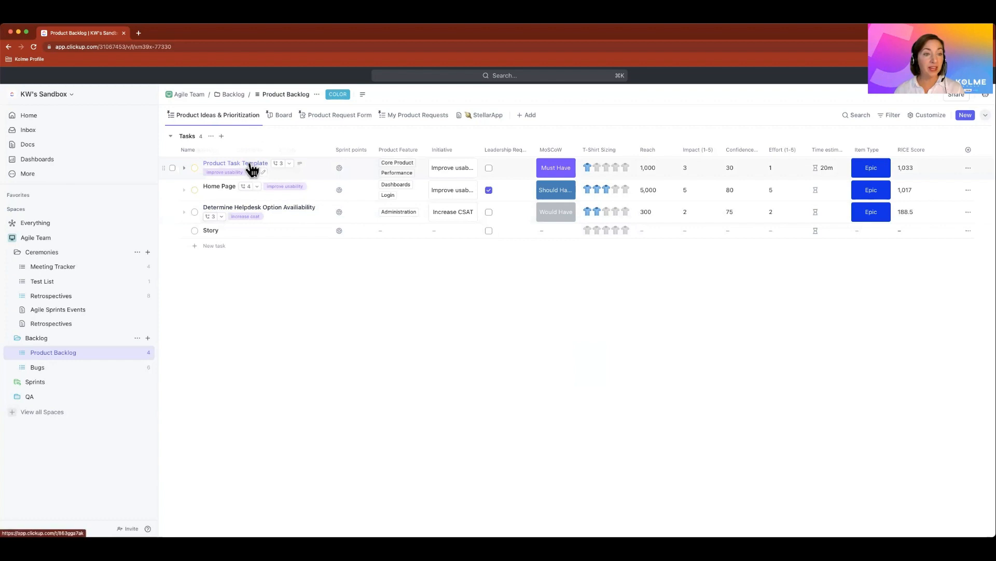
left_click(226, 192)
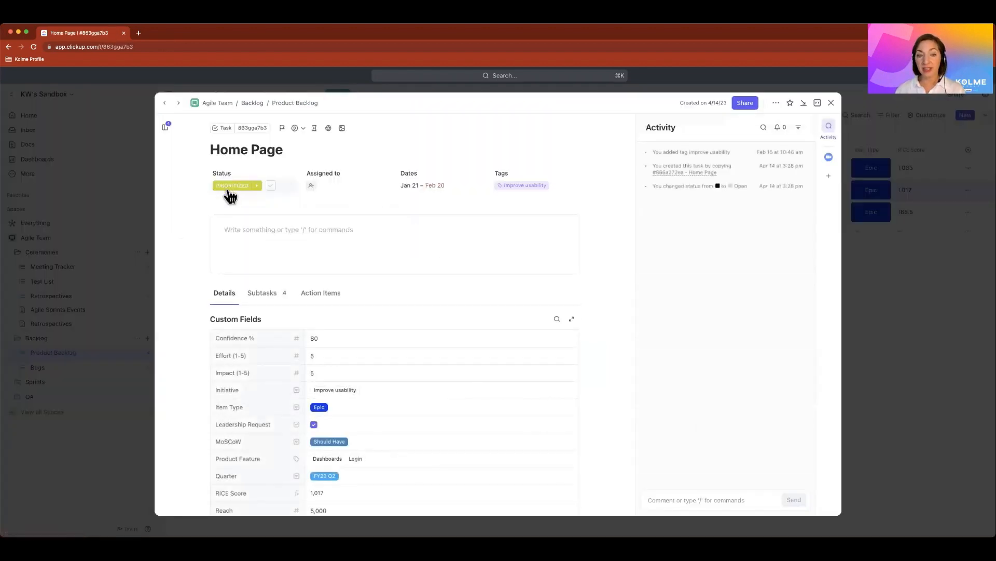
key("super+minus")
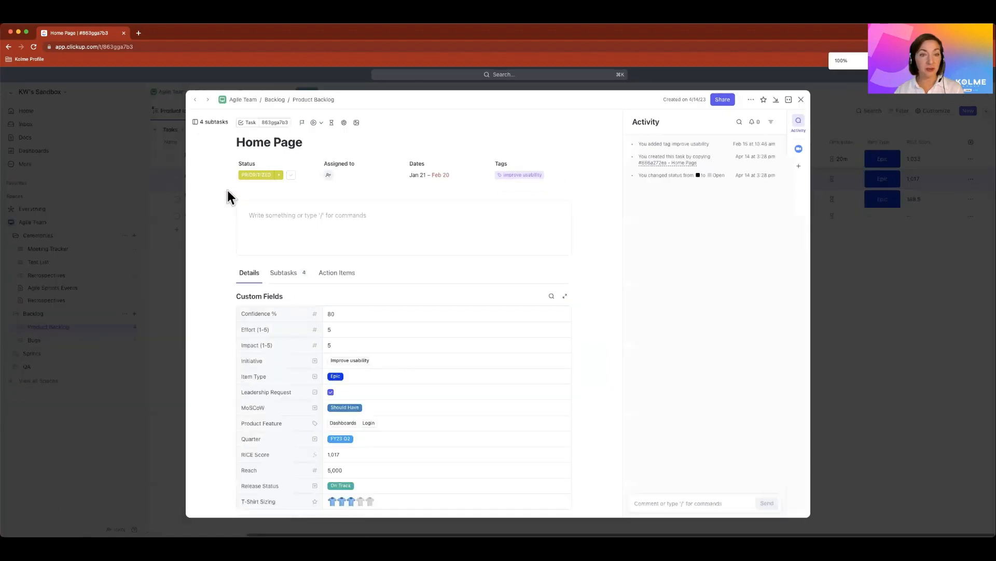
key("super+minus")
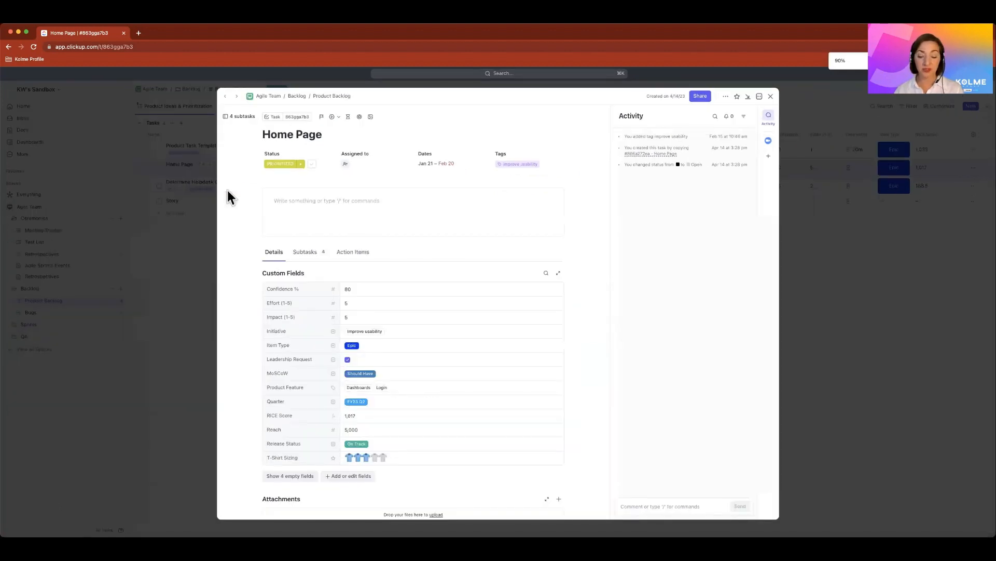
key("super+minus")
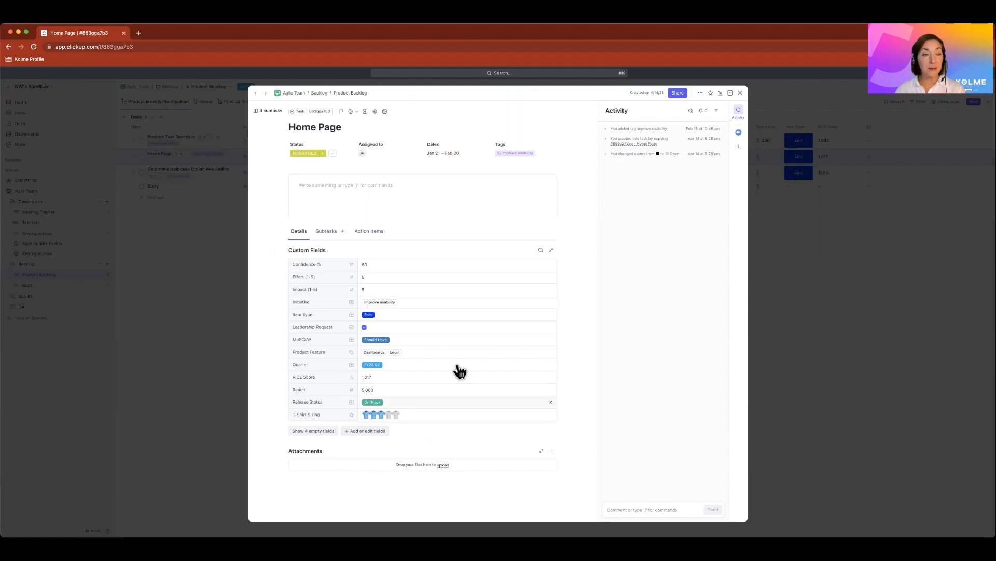
View the Home Page task's subtasks and action items, and look at its relationship options.
left_click(328, 232)
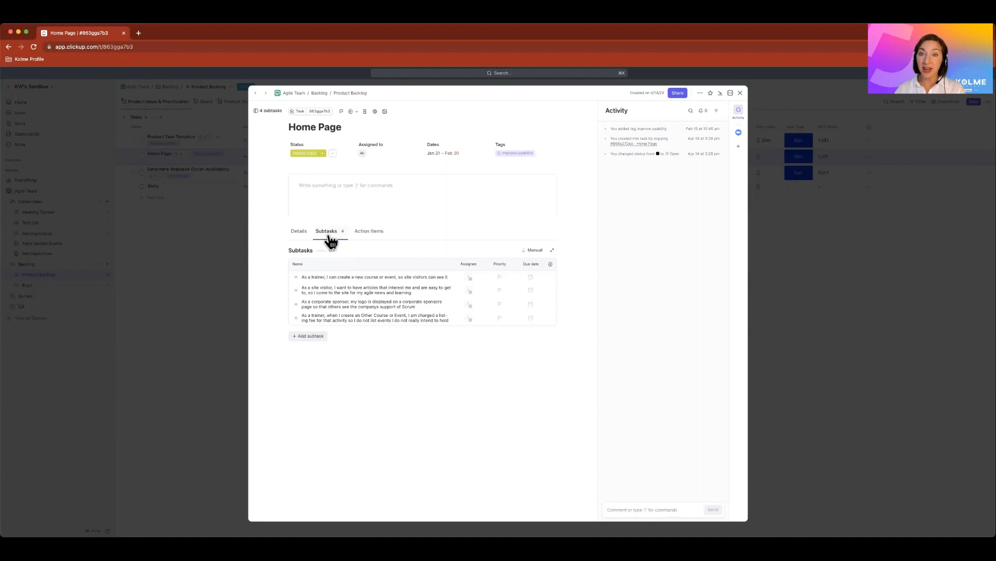
left_click(366, 236)
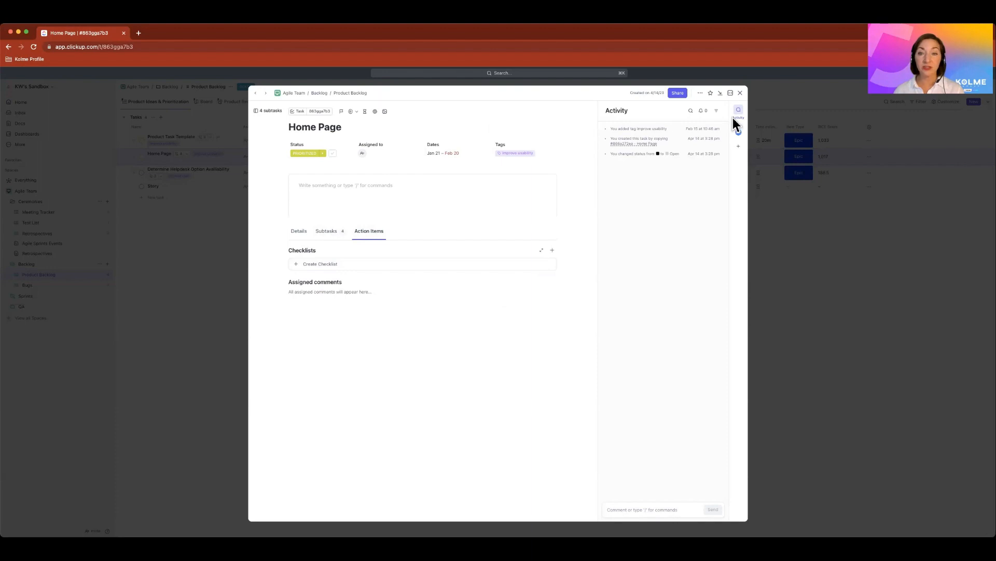
left_click(701, 93)
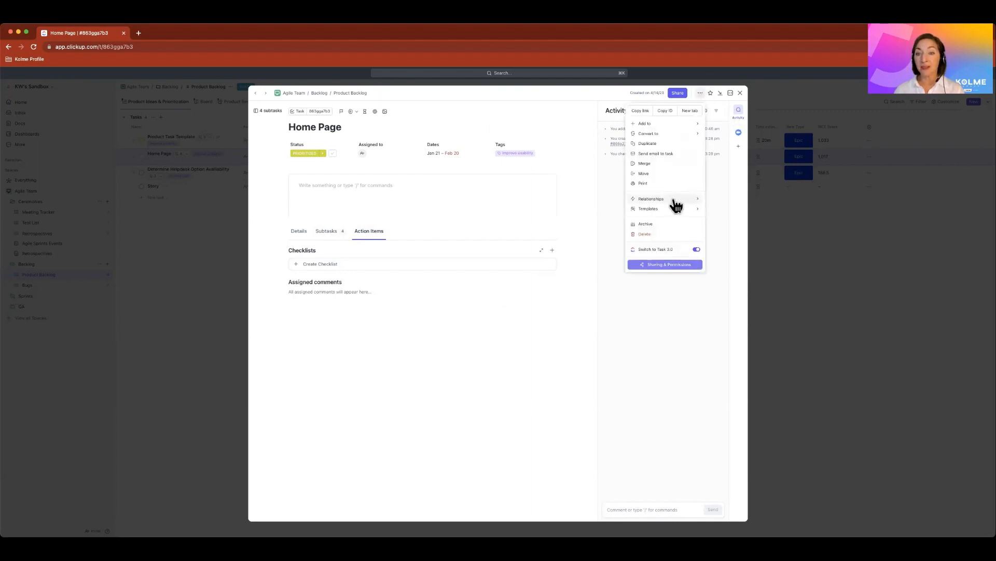
mouse_move(675, 204)
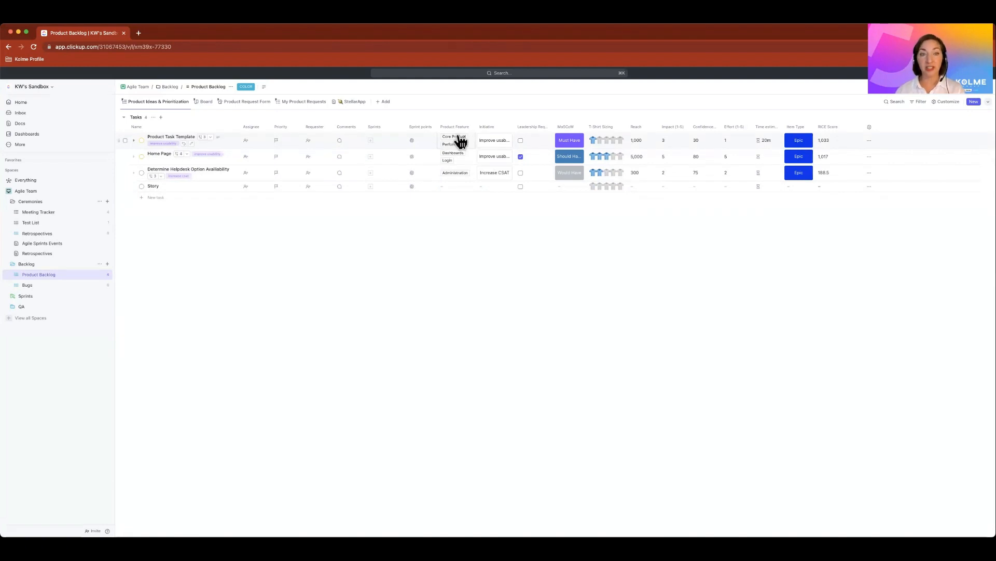
Look at the Initiative choices for Product Task Template and the custom fields available for grouping the backlog view.
left_click(494, 148)
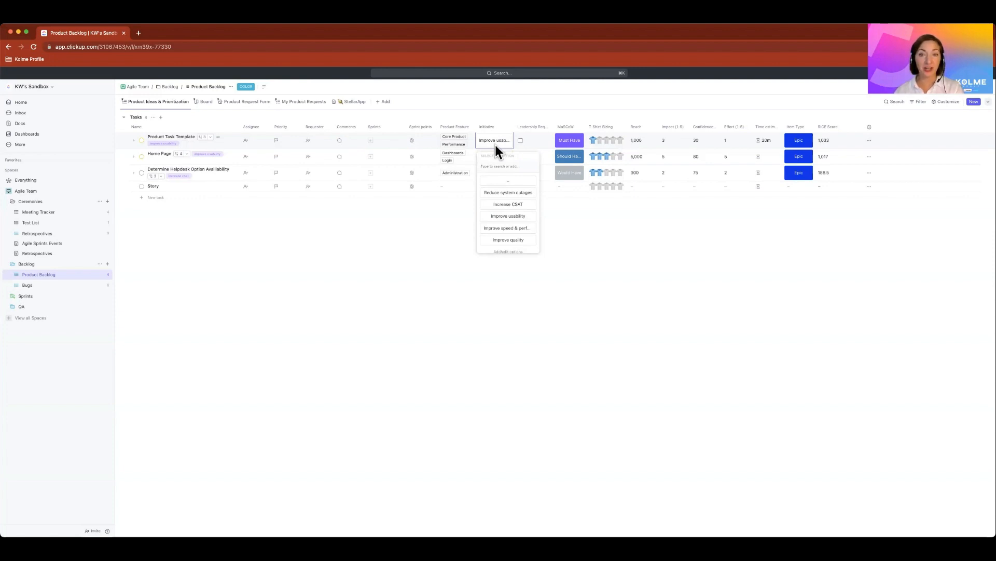
left_click(593, 285)
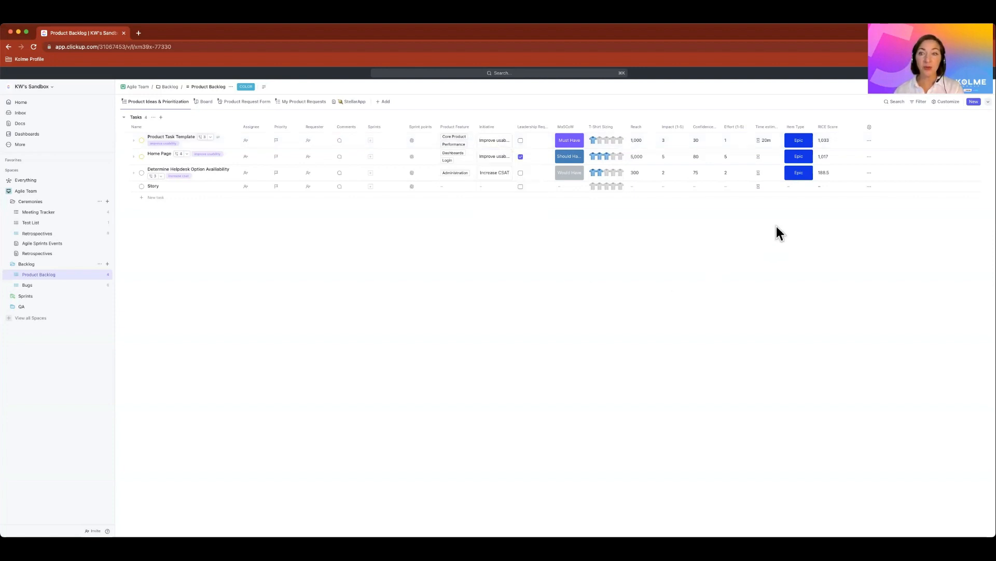
left_click(917, 105)
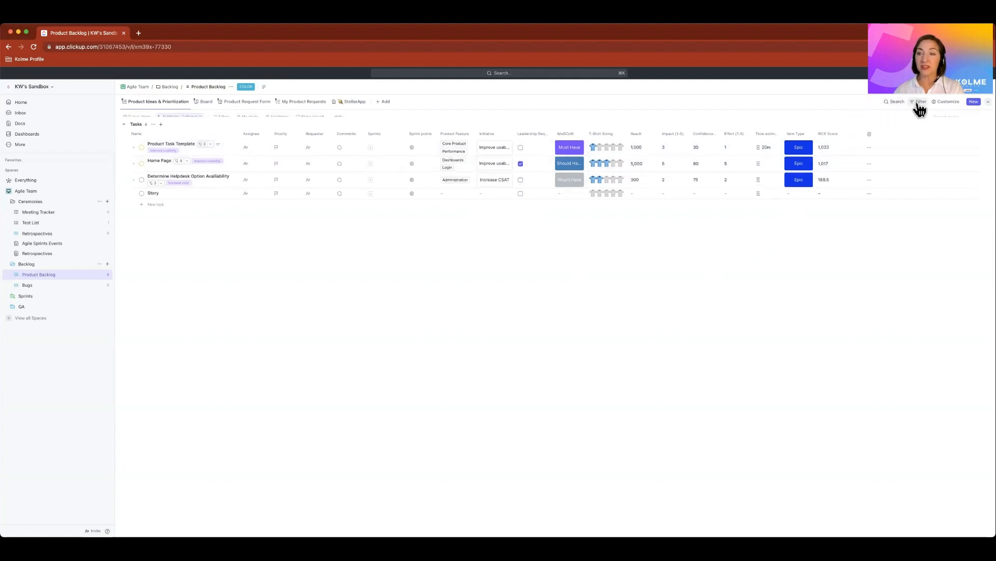
left_click(139, 119)
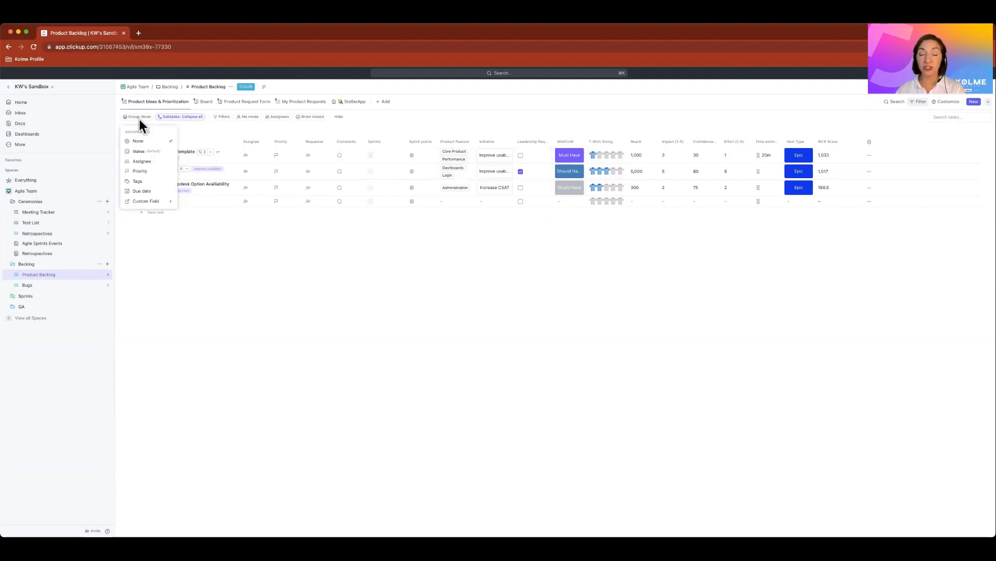
left_click(146, 203)
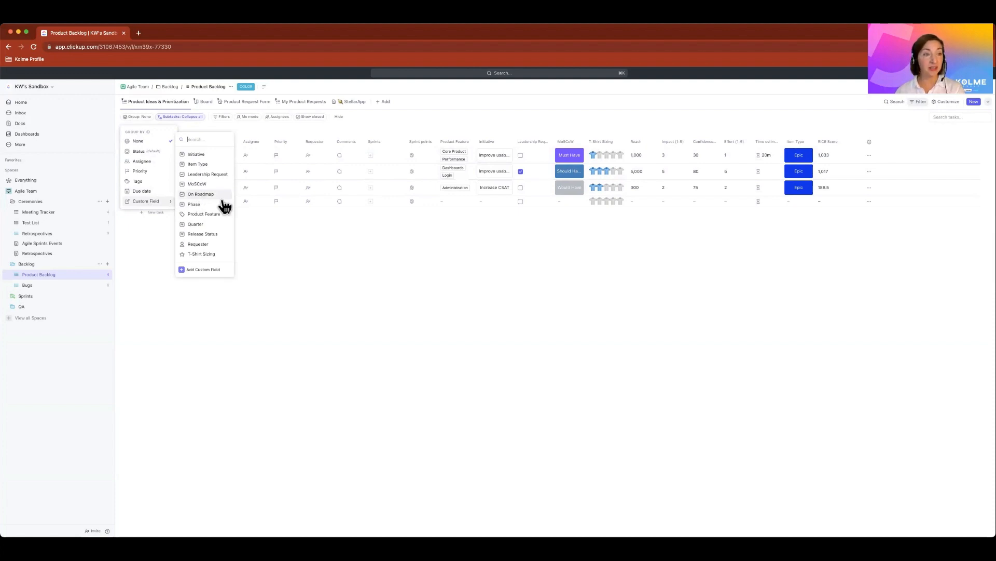
Look through the filter criteria available for the Product Ideas & Prioritization view and close the filters without setting one.
left_click(220, 118)
left_click(221, 117)
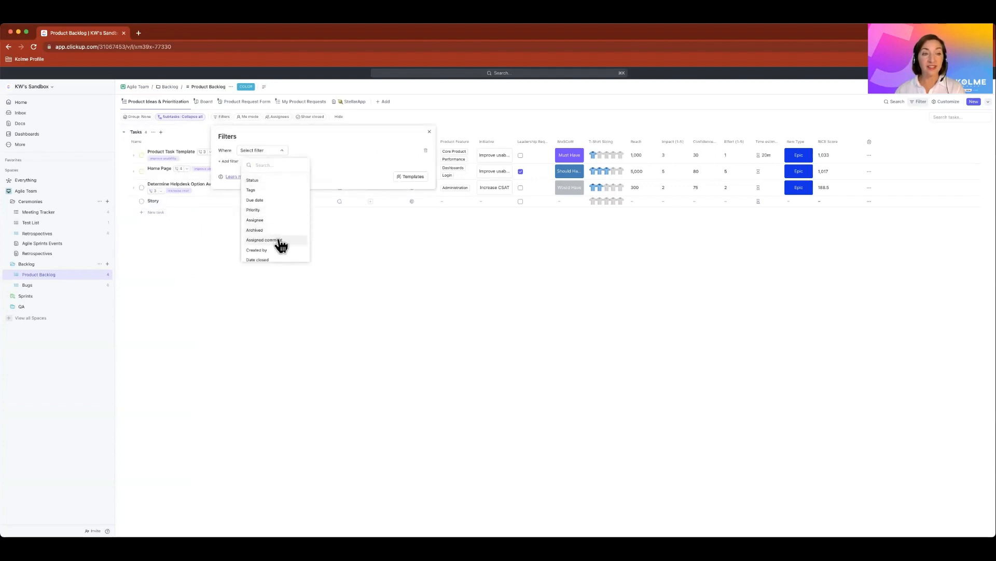
scroll(277, 242, "down", 5)
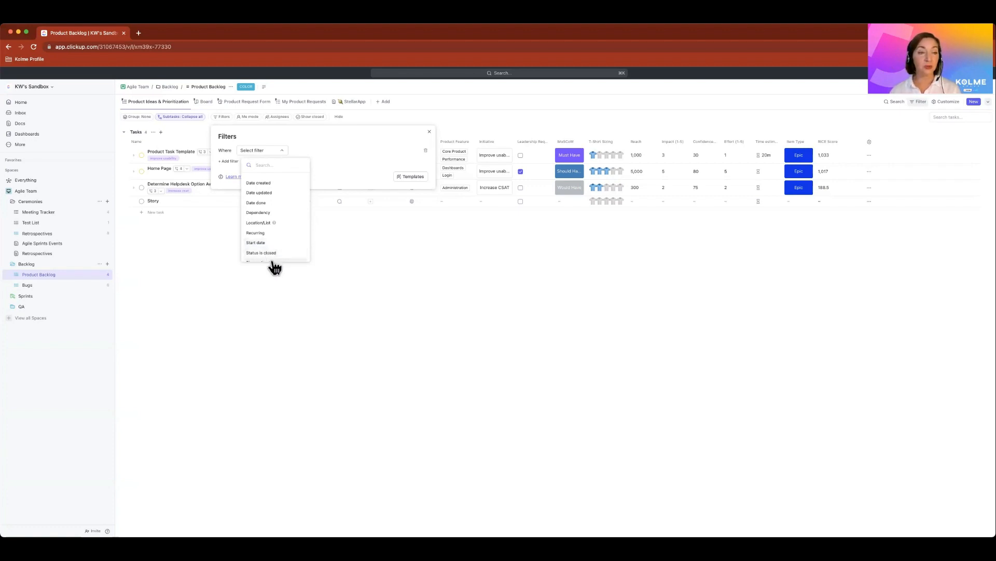
left_click(331, 270)
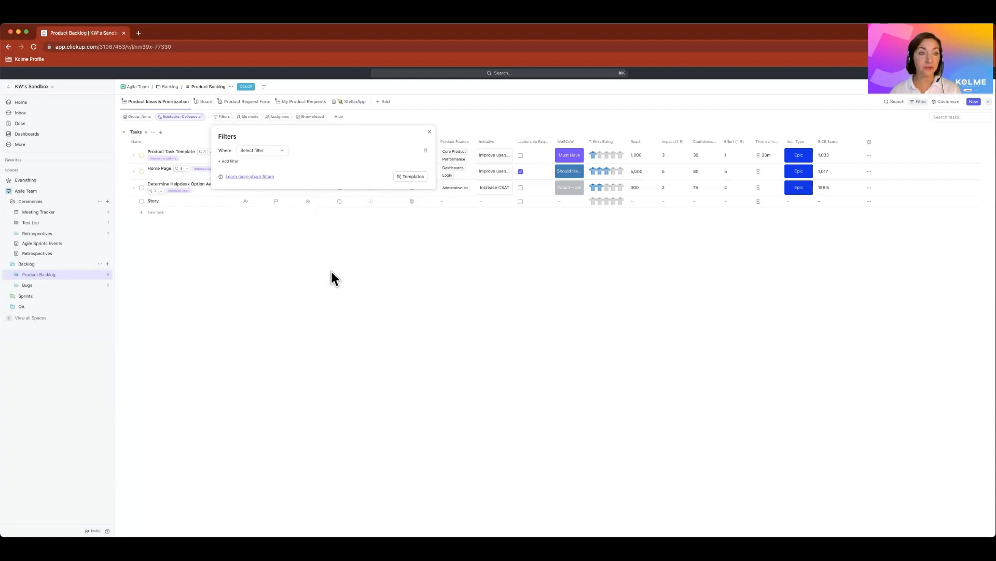
left_click(429, 134)
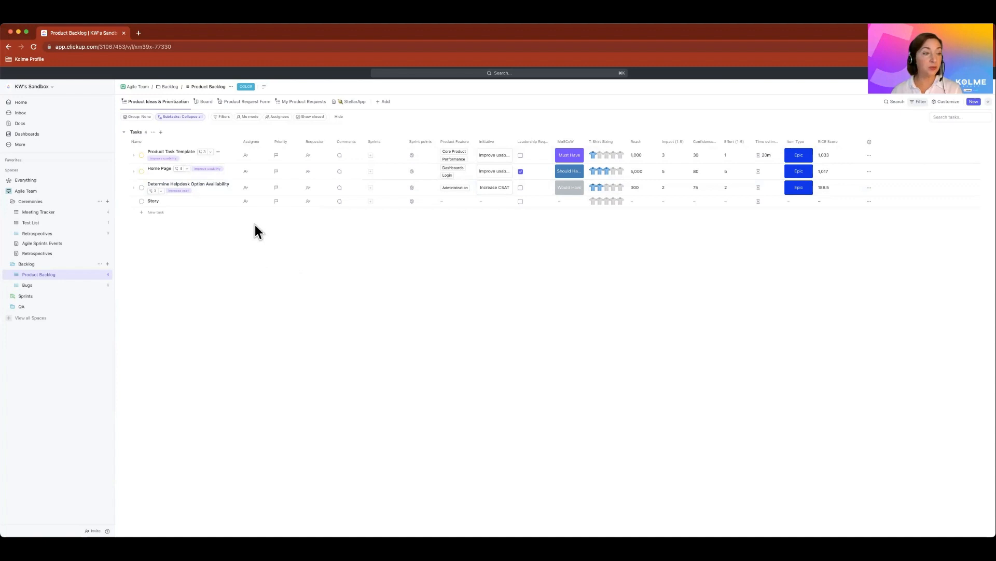
Open the Scrum Dashboard from the workspace's dashboards.
left_click(18, 136)
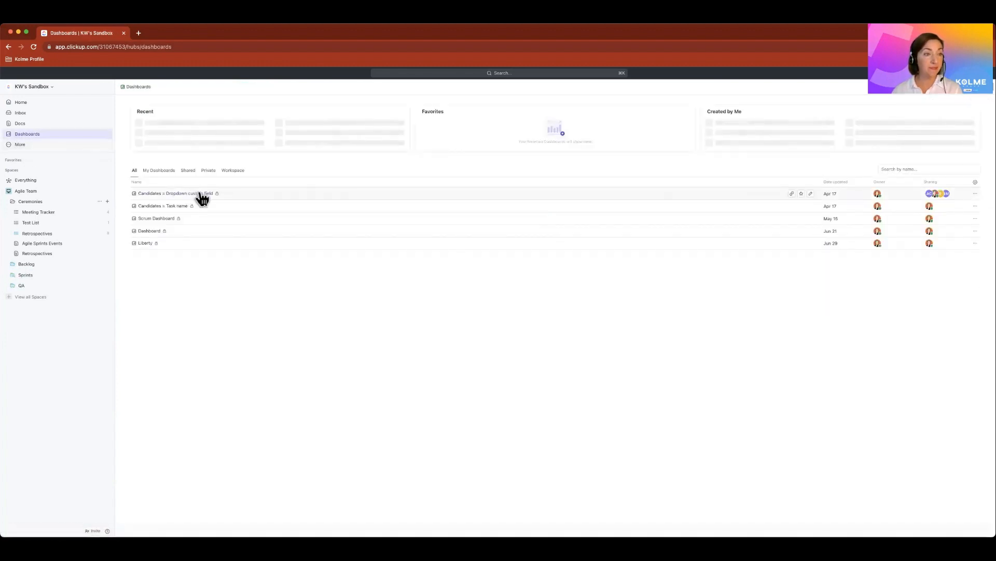
left_click(158, 218)
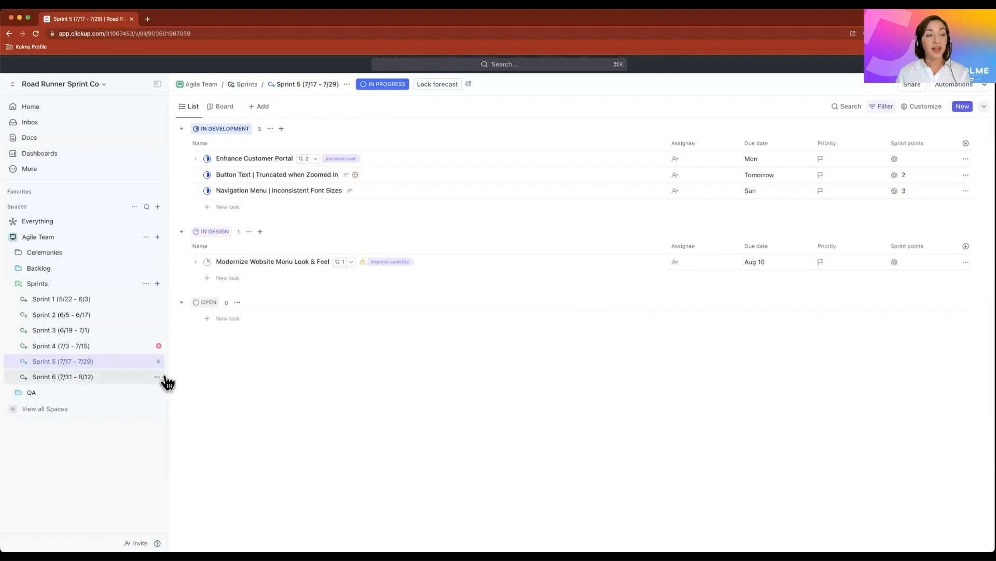
Open the DSU whiteboard in the Ceremonies folder and view its standup grid and embedded Daily Standup doc enlarged.
left_click(74, 254)
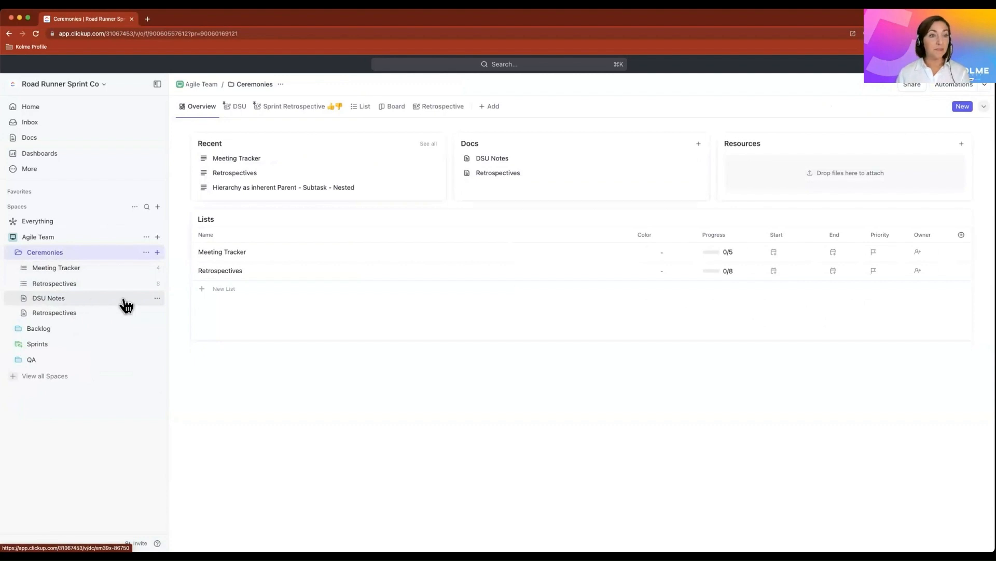
left_click(236, 109)
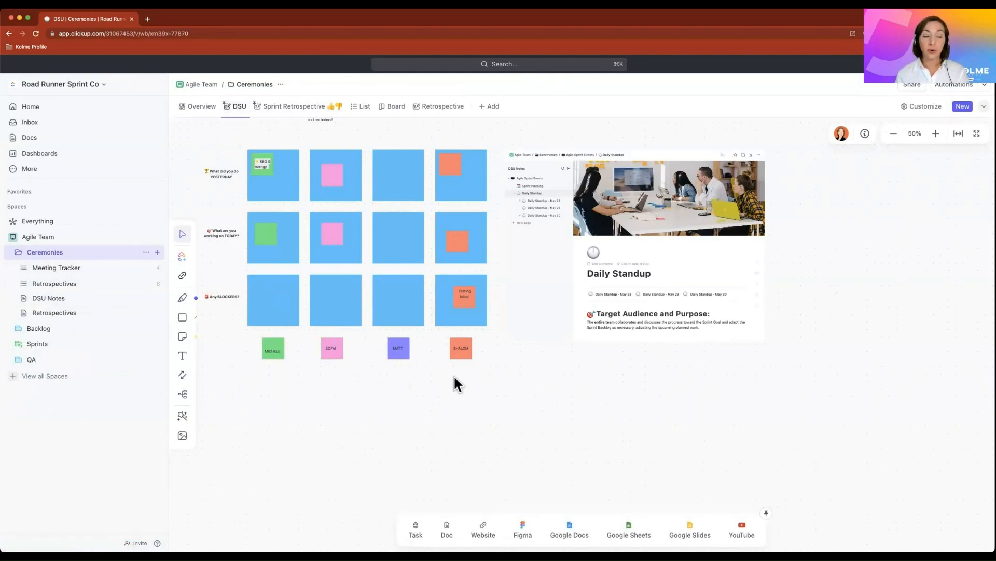
key("super+equal")
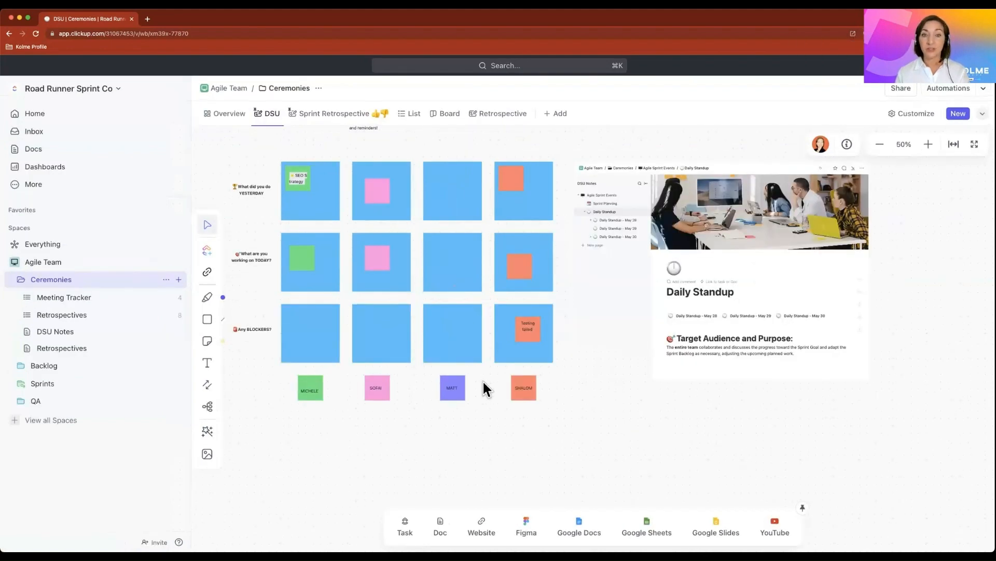
key("super+equal")
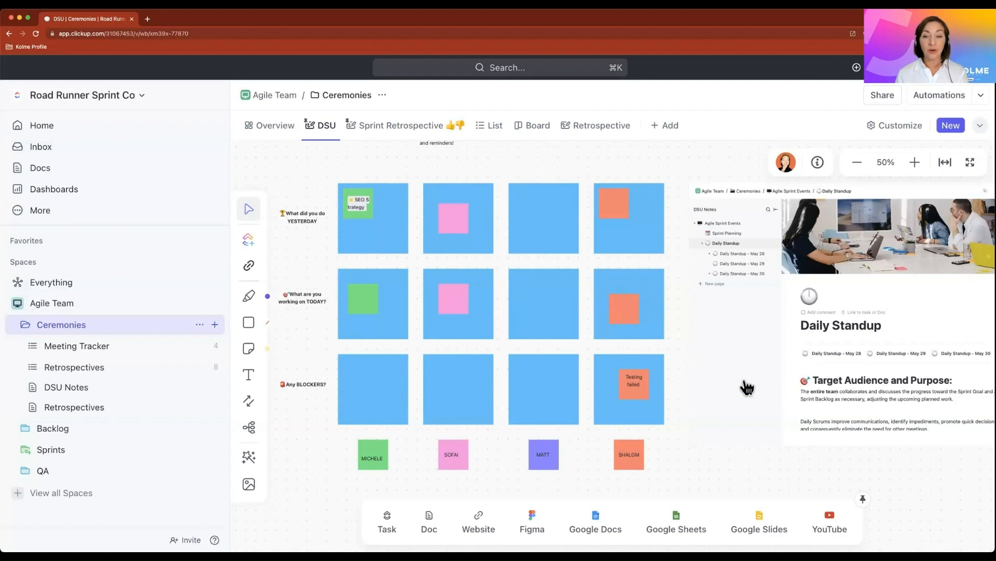
Open the Daily Standup - May 30 page in the whiteboard's embedded doc and read through its Date, Duration and Attendees sections.
left_click(728, 275)
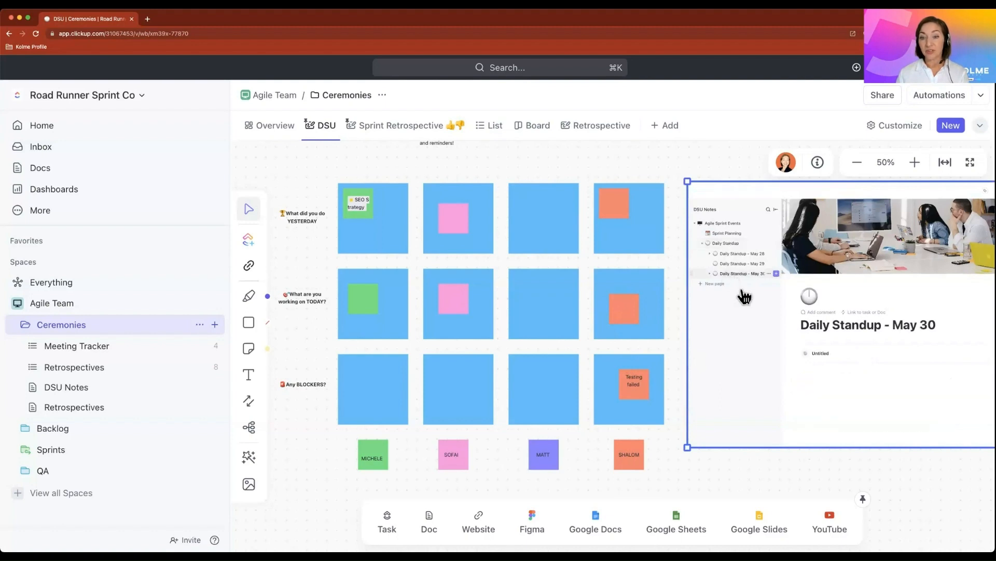
scroll(832, 346, "down", 5)
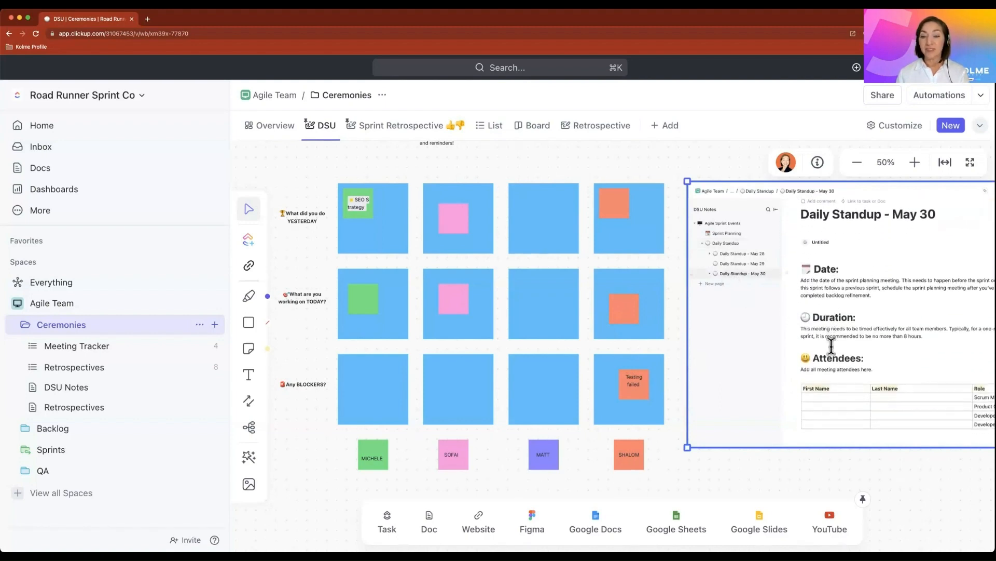
scroll(832, 345, "down", 1)
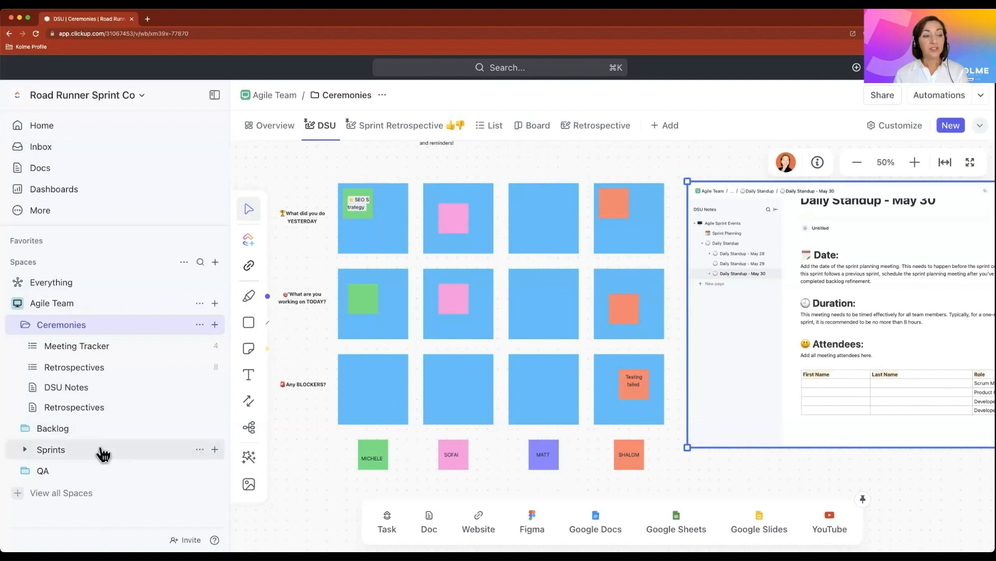
Open the Sprint 5 (7/17 - 7/29) list in the Sprints folder and collapse the sidebar.
left_click(58, 451)
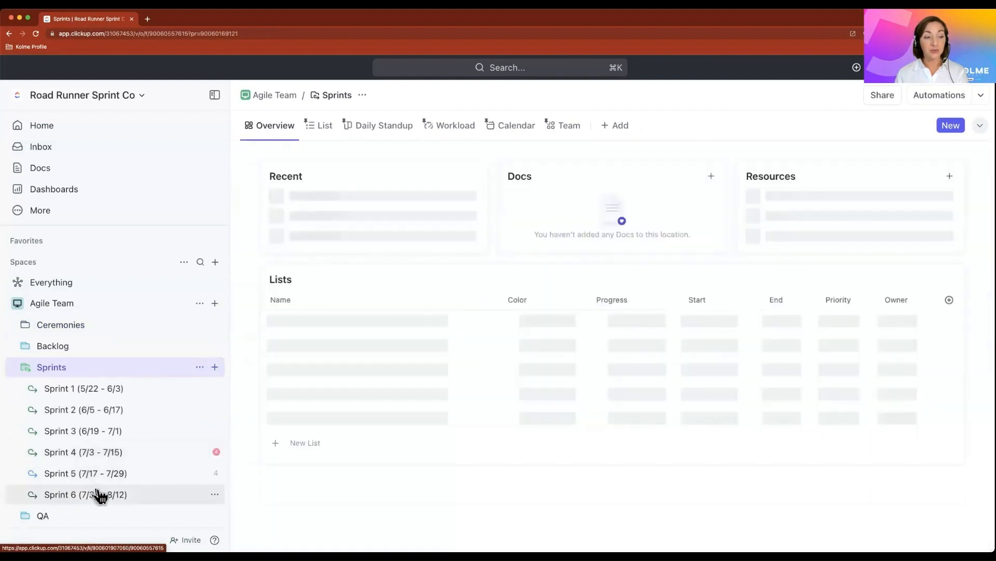
left_click(88, 455)
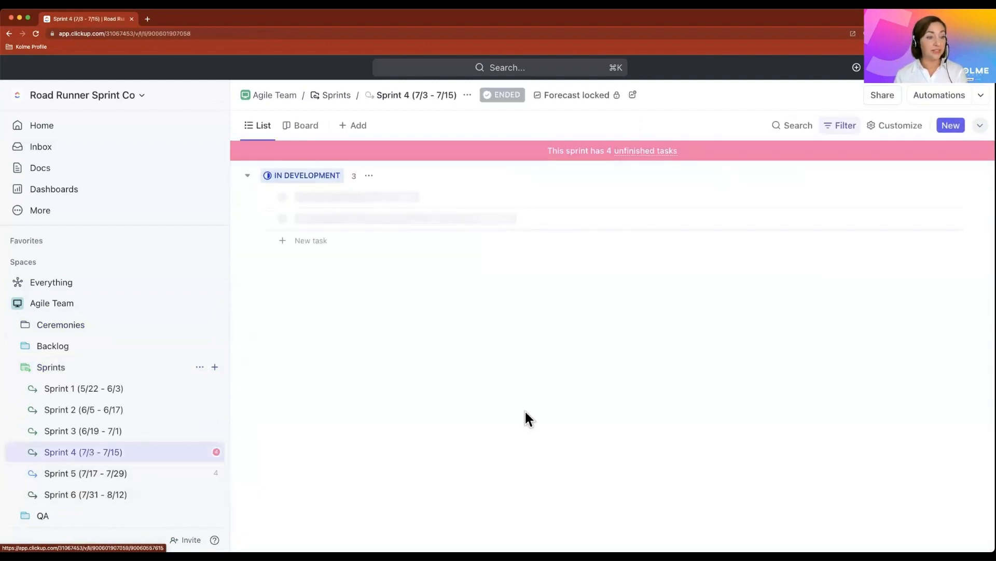
left_click(125, 476)
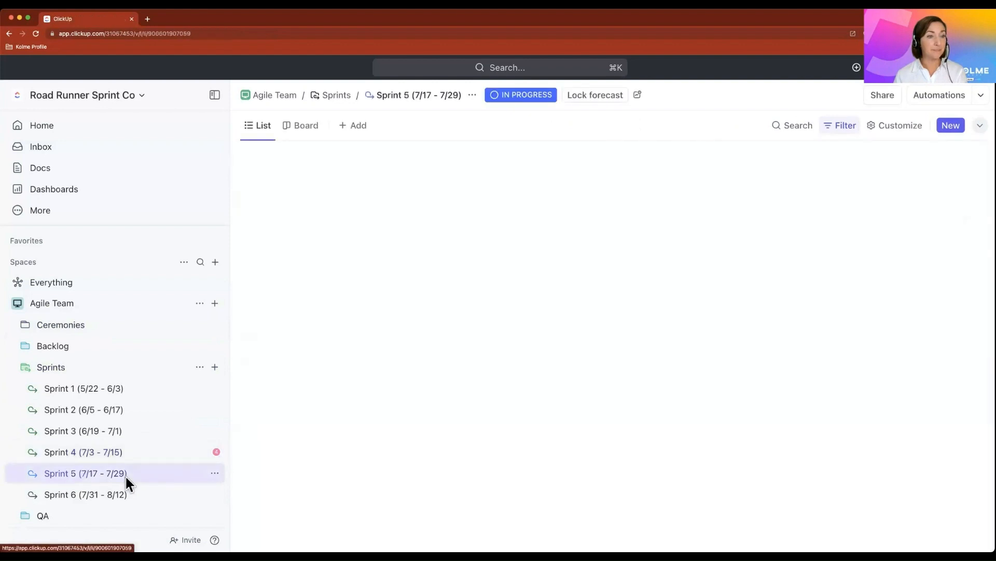
left_click(214, 97)
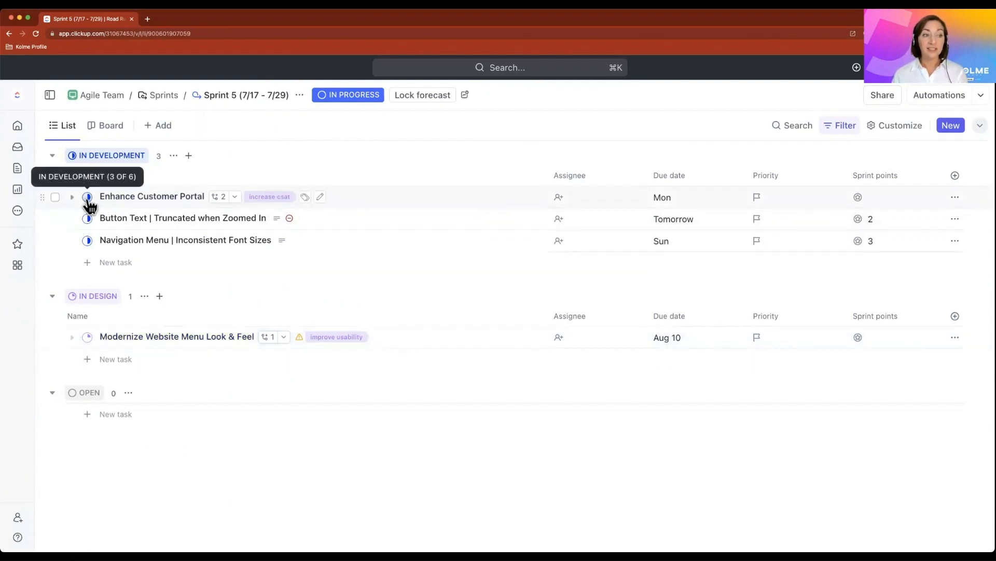
Add the existing Status field as a column in the Sprint 5 list.
left_click(955, 175)
type("stat")
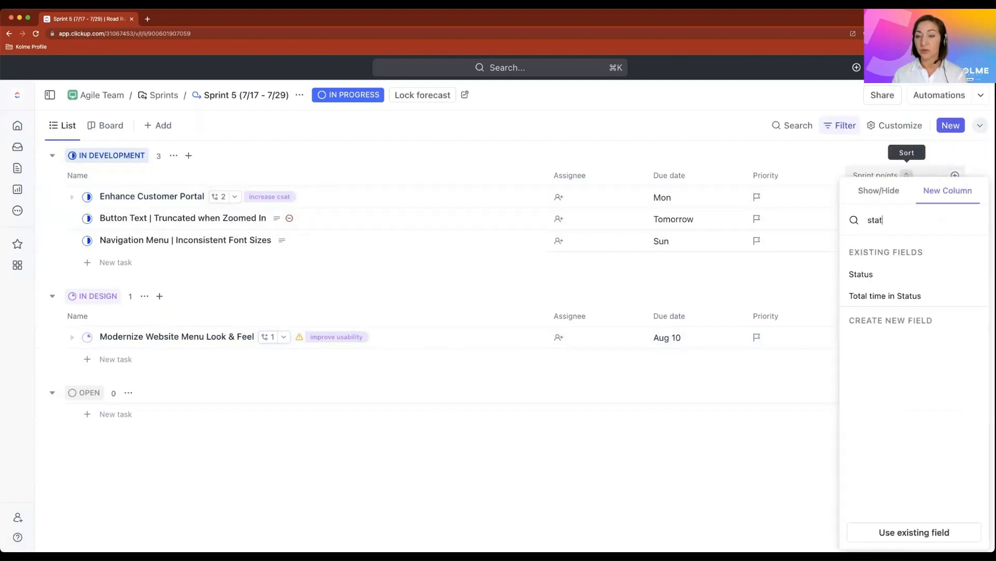
left_click(866, 275)
left_click(631, 401)
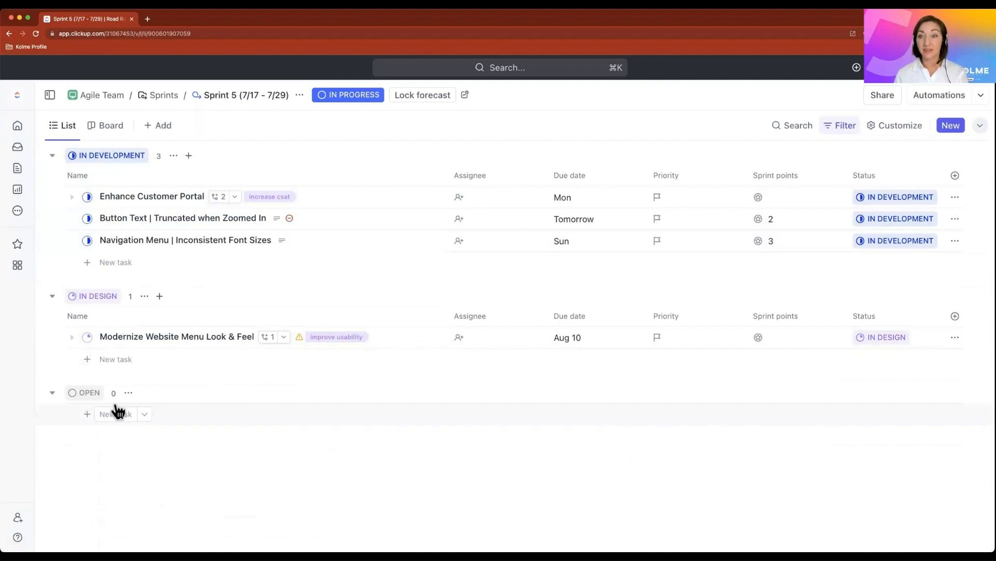
Move the Status column in the Sprint 5 list so that it comes directly before Assignee.
left_click_drag(863, 181, 457, 177)
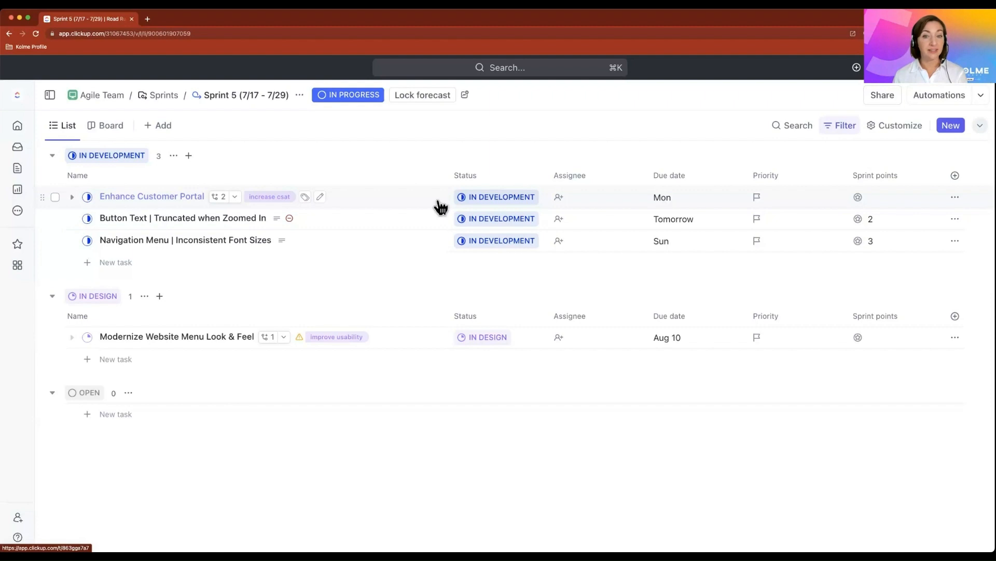
Open the Enhance Customer Portal task and read through its custom fields.
left_click(161, 198)
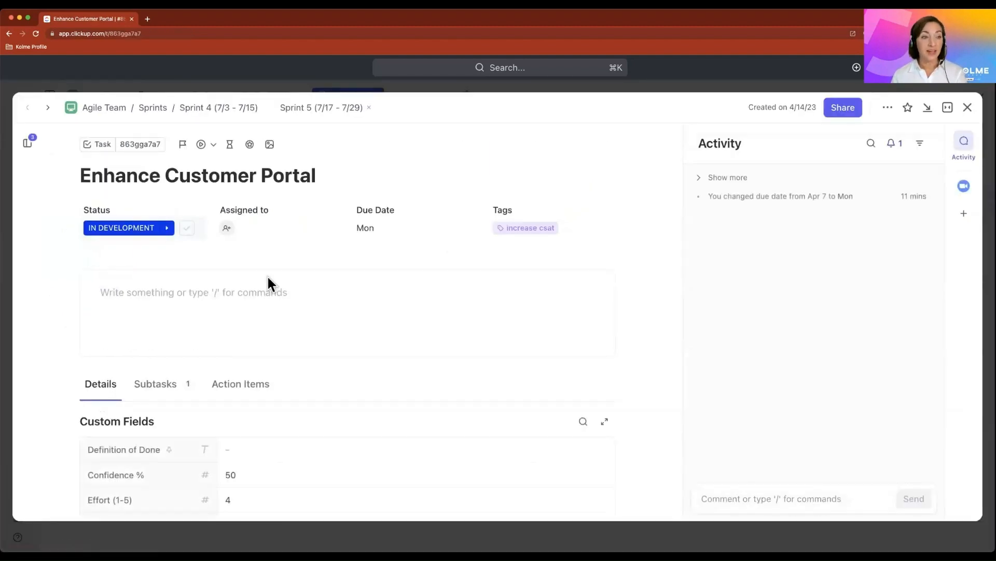
scroll(415, 356, "down", 4)
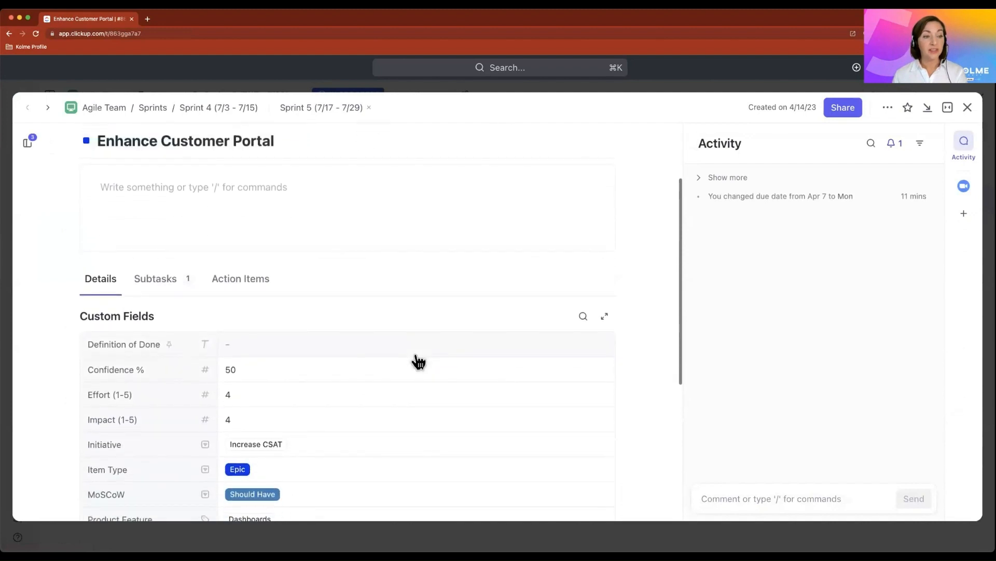
scroll(413, 351, "down", 3)
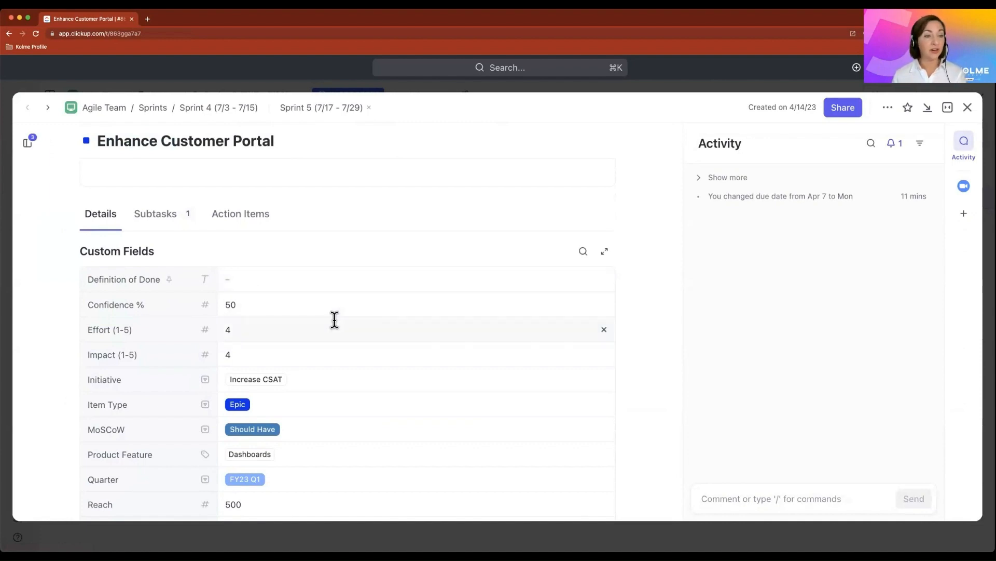
scroll(335, 320, "down", 3)
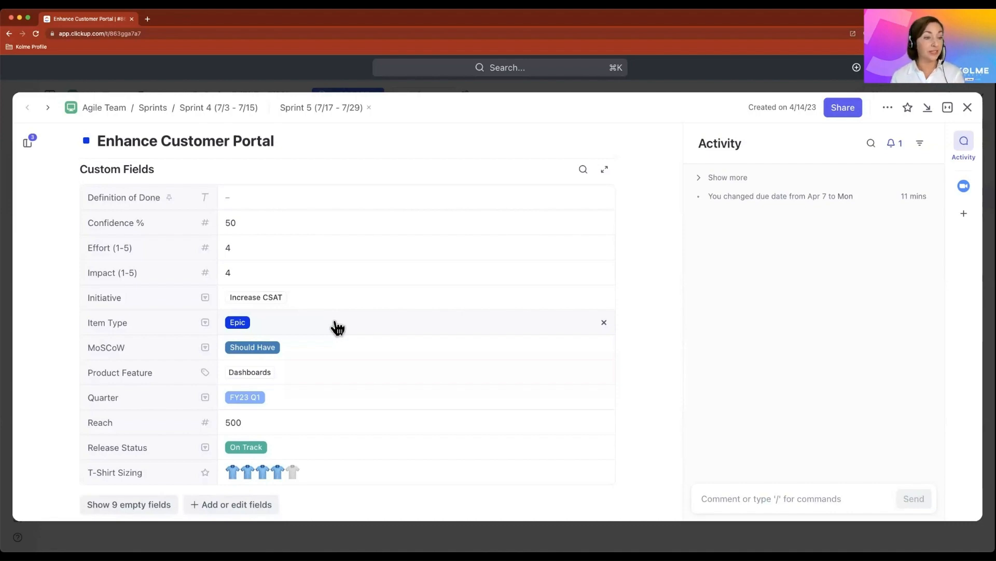
scroll(338, 329, "down", 2)
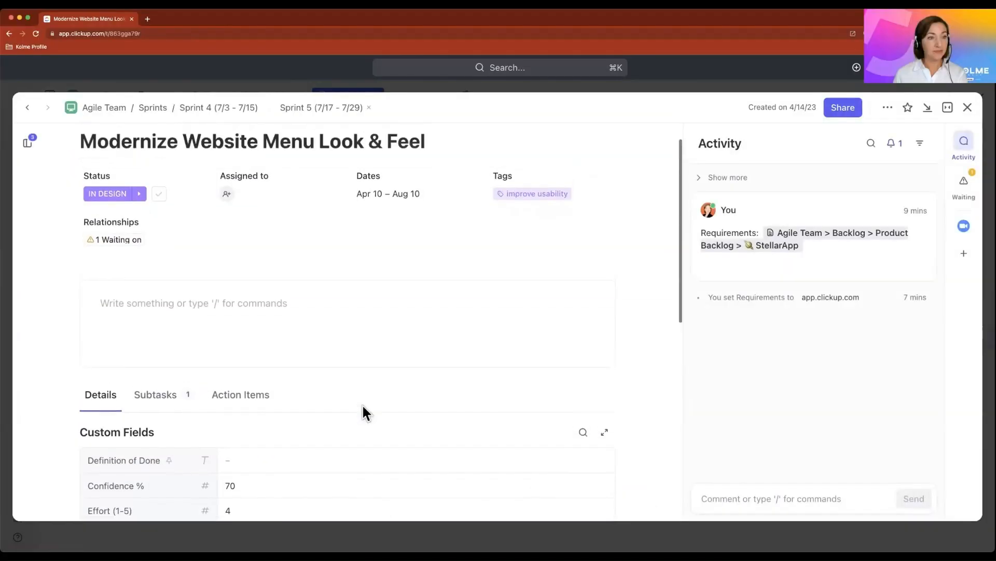
Browse the slash-command and @@@ doc-mention options in the Modernize Website Menu Look & Feel comment field, clearing the draft comment.
scroll(362, 403, "up", 1)
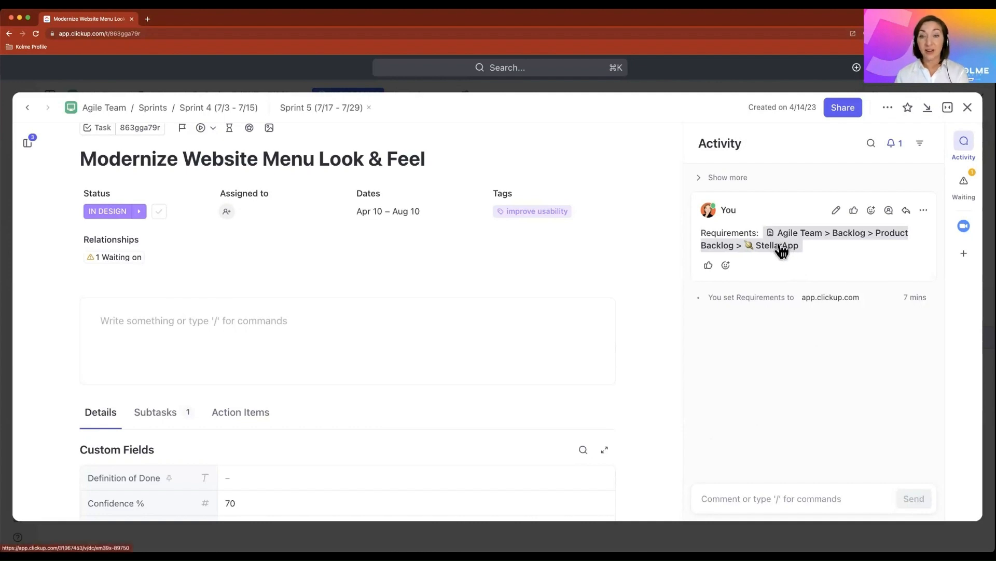
left_click(723, 500)
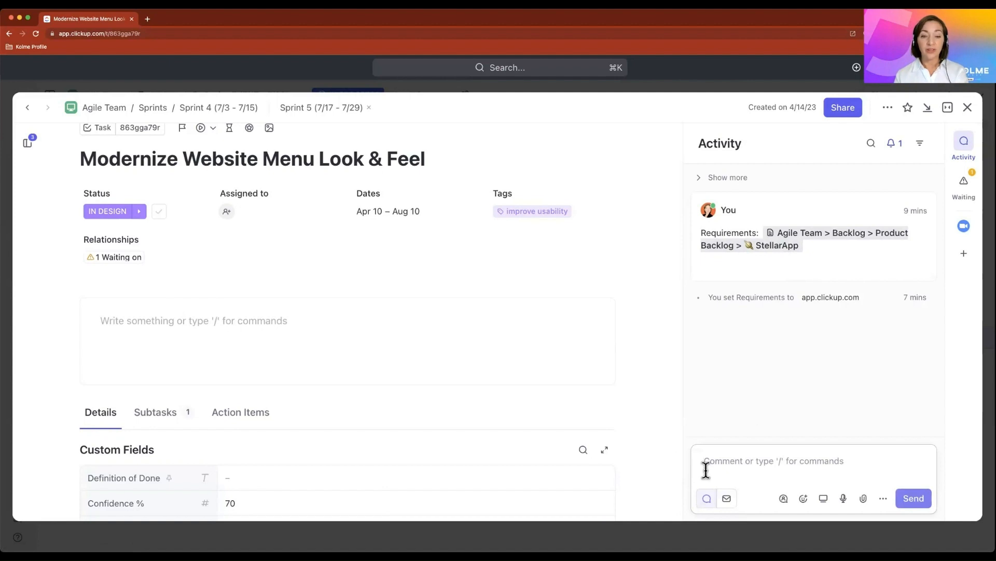
type("/")
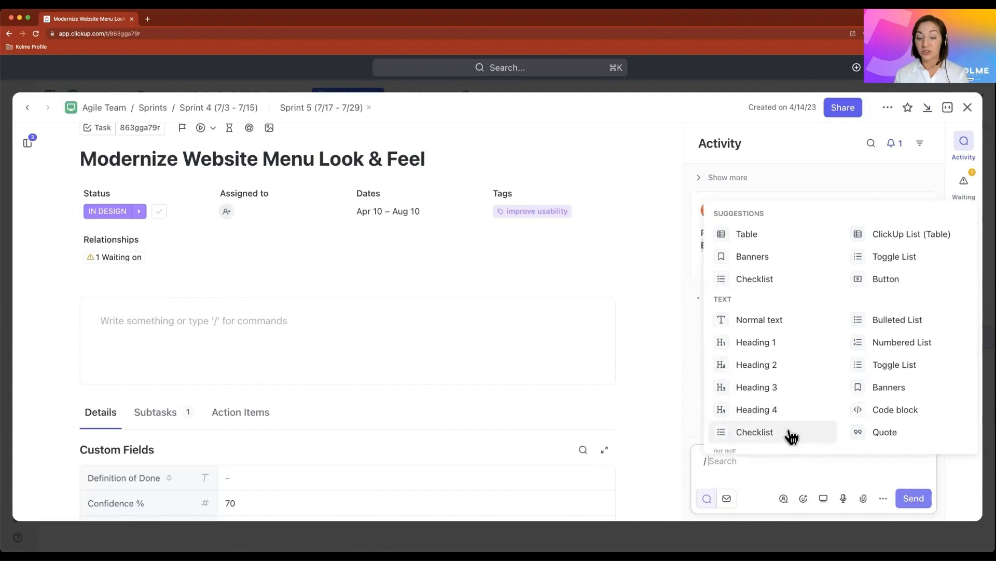
key("BackSpace")
type("@@@")
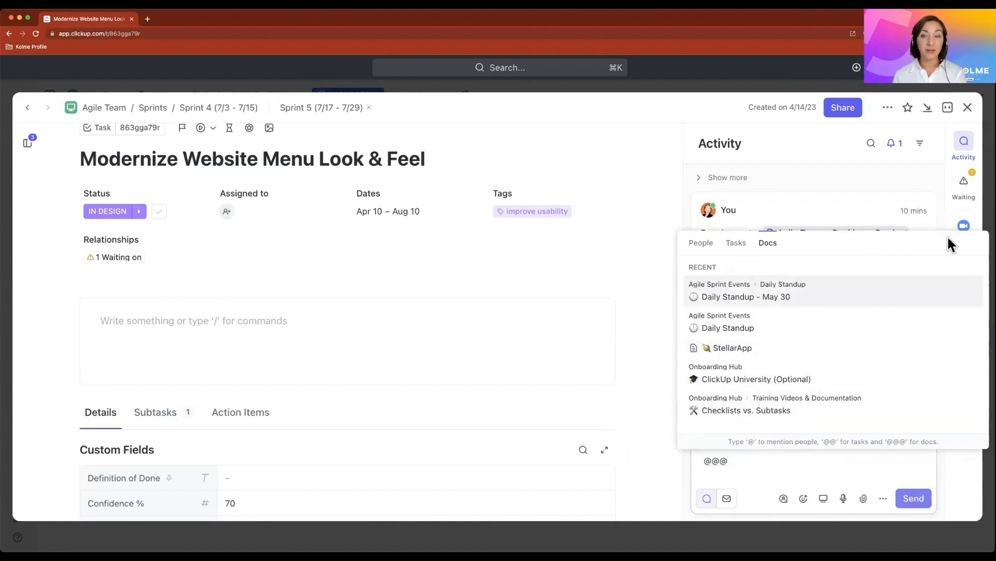
left_click(907, 176)
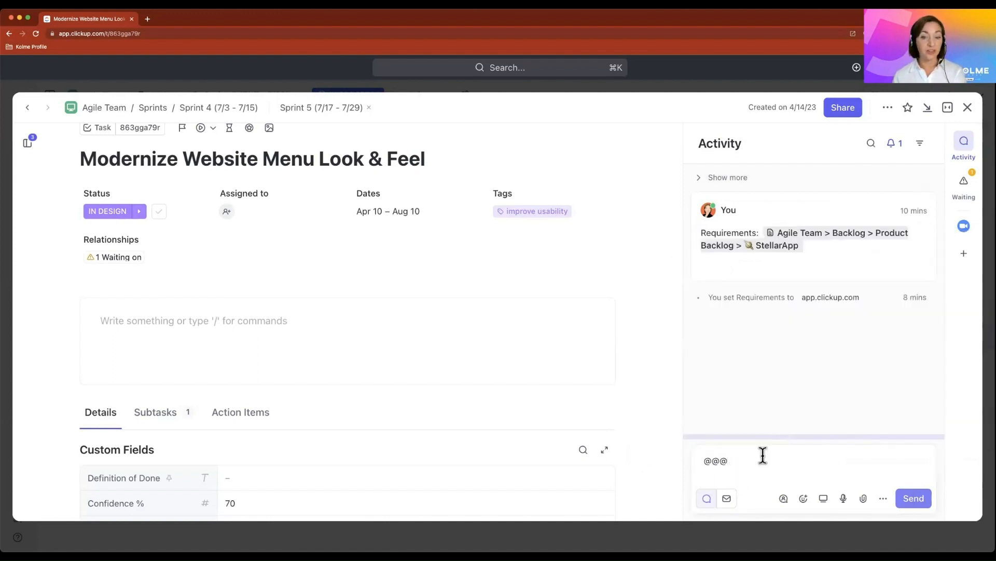
left_click_drag(740, 460, 689, 459)
key("BackSpace")
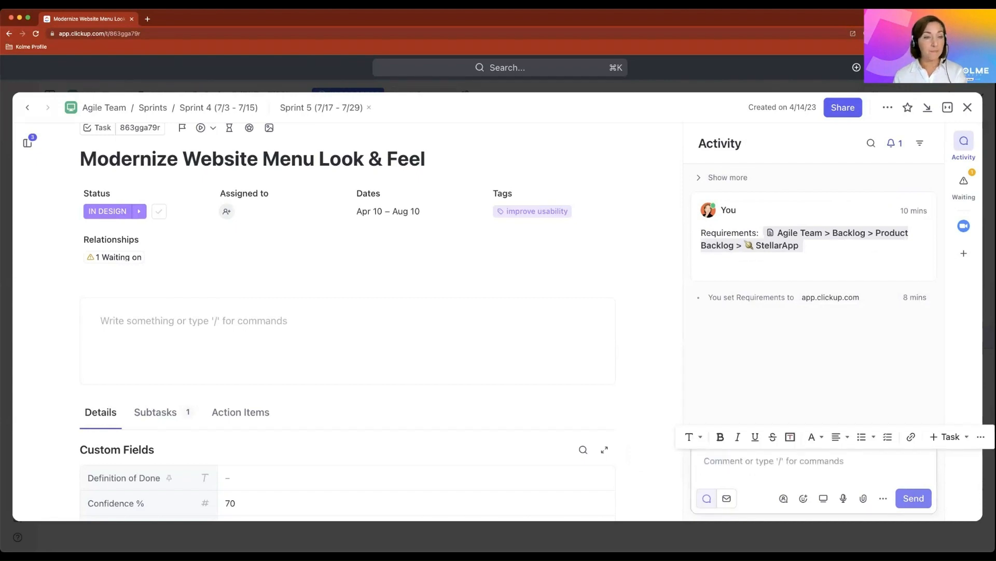
Read through the custom fields of the Modernize Website Menu Look & Feel task and close the task.
scroll(581, 446, "down", 4)
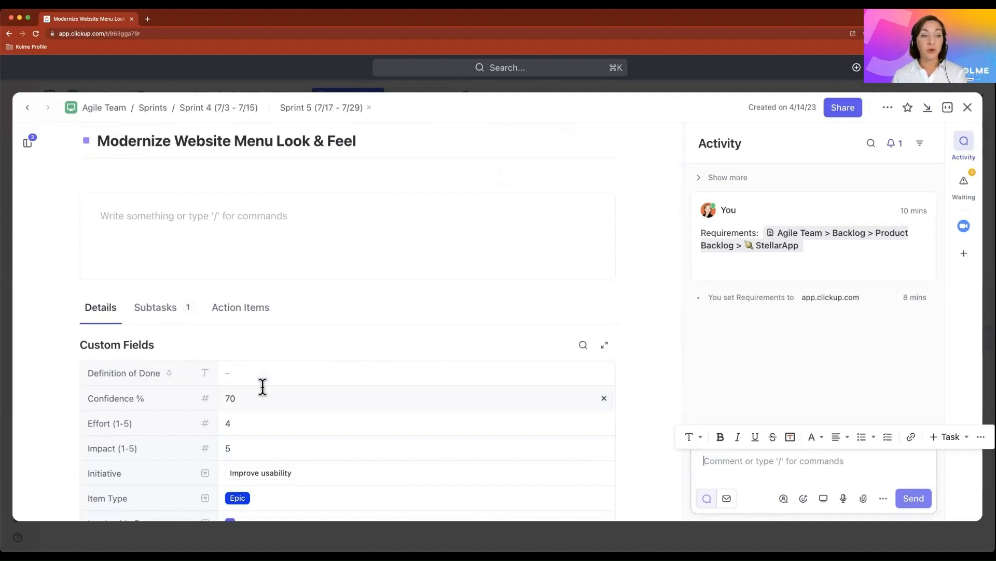
scroll(262, 386, "down", 4)
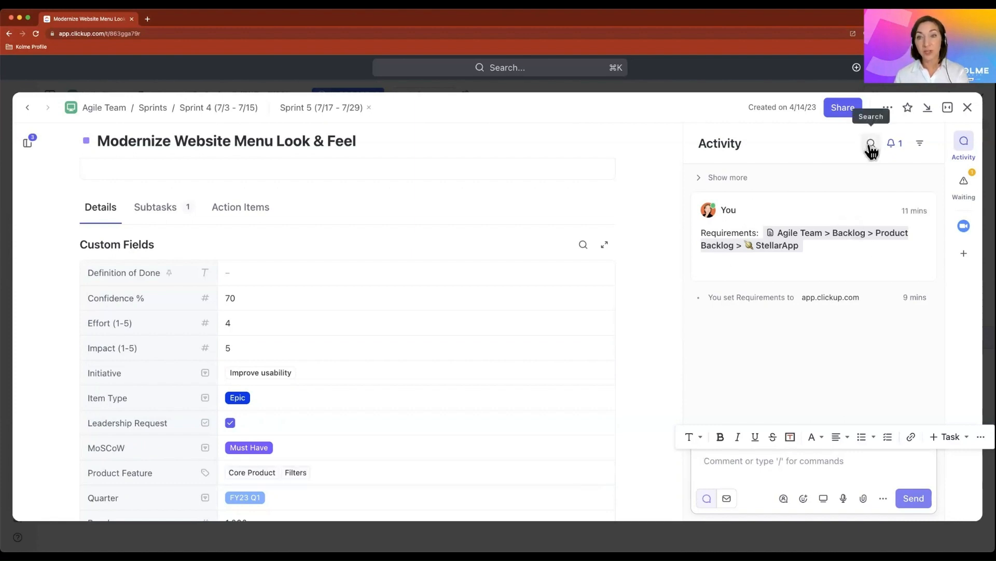
left_click(811, 144)
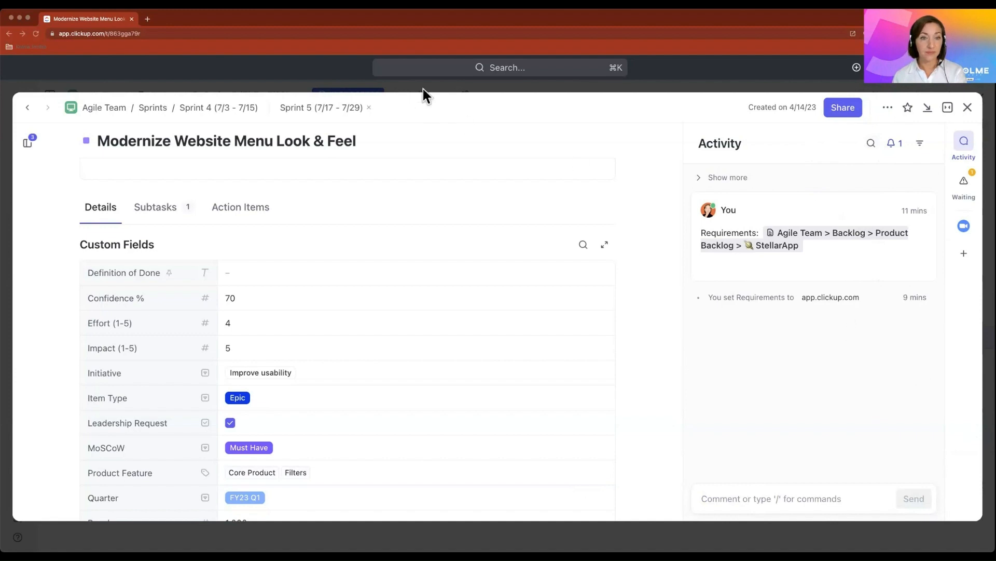
left_click(969, 108)
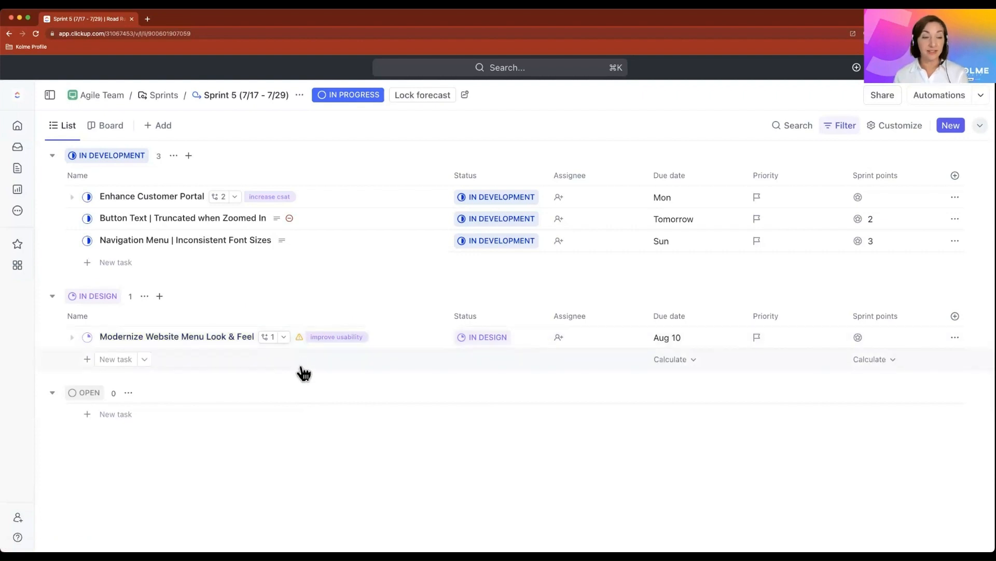
Reopen the Modernize Website Menu Look & Feel task, review it down to its Attachments section, and return to the sprint list.
mouse_move(300, 341)
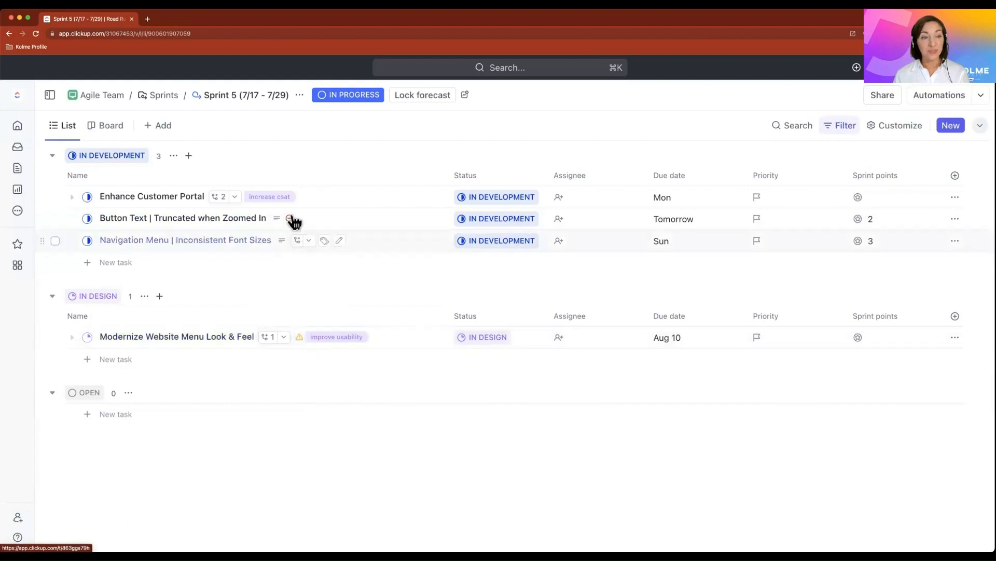
left_click(187, 338)
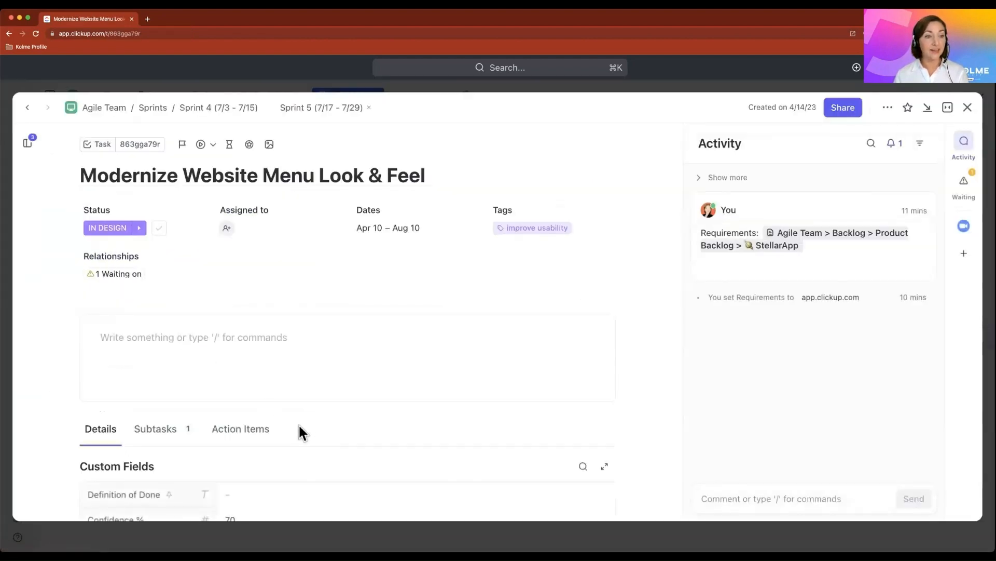
scroll(299, 426, "down", 10)
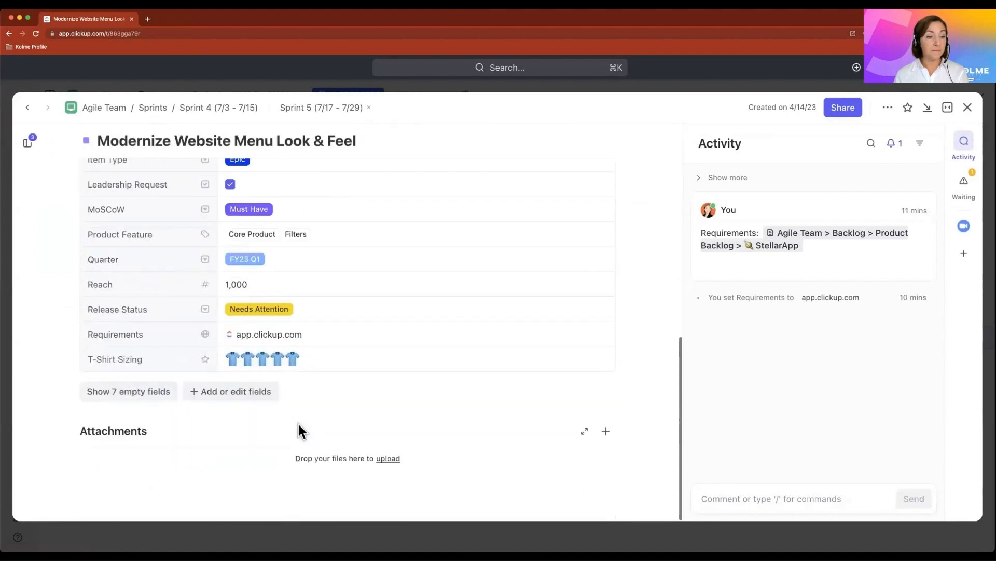
scroll(332, 427, "up", 10)
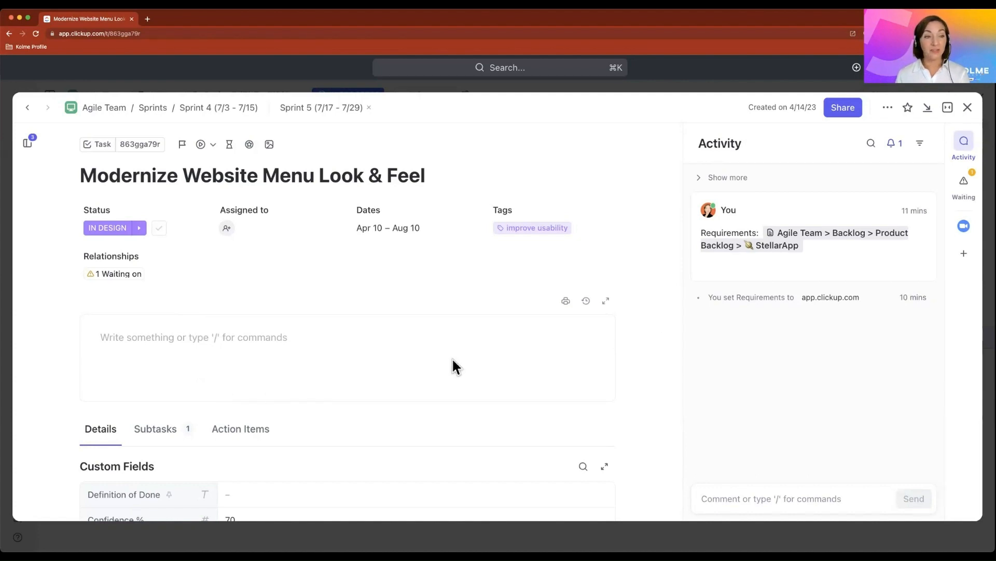
left_click(968, 107)
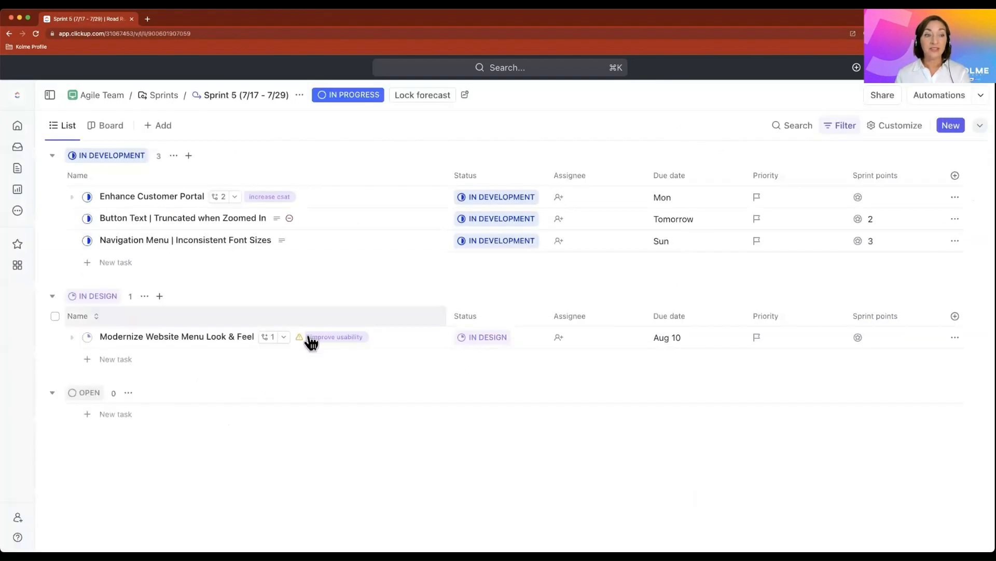
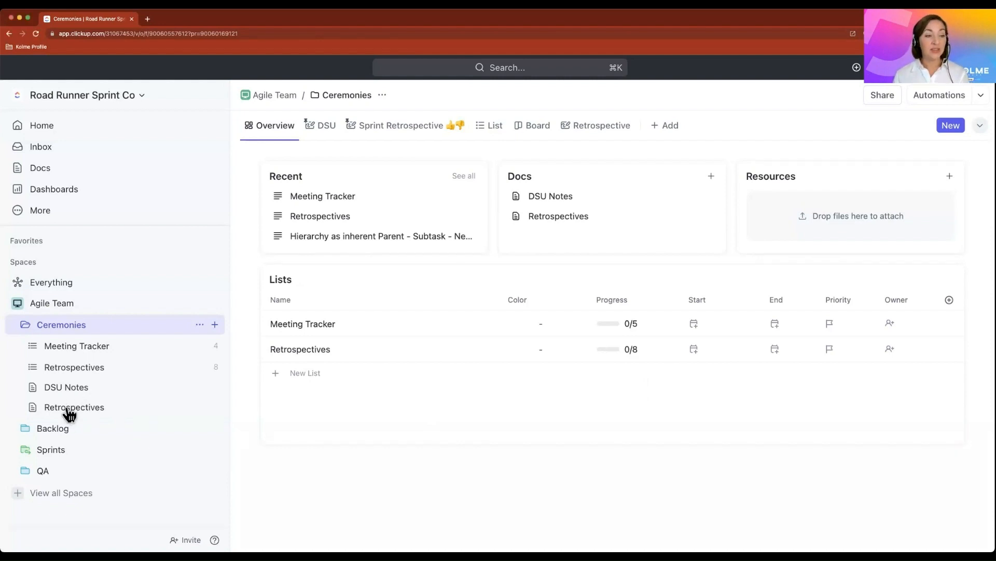
View the Retrospectives doc in Ceremonies and the Sprint Retrospective whiteboard, inspecting the sticky note under What Went Well.
left_click(65, 406)
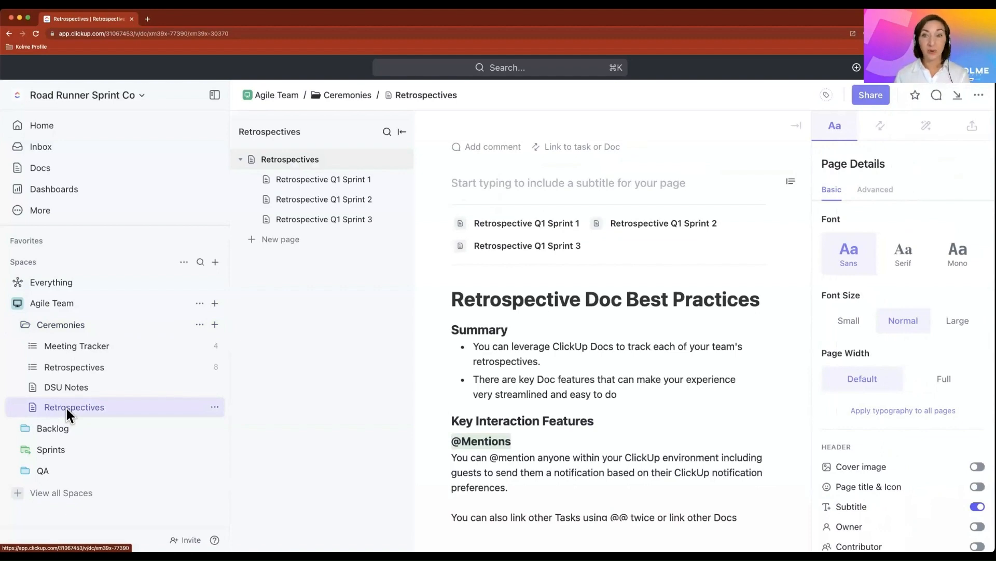
left_click(61, 324)
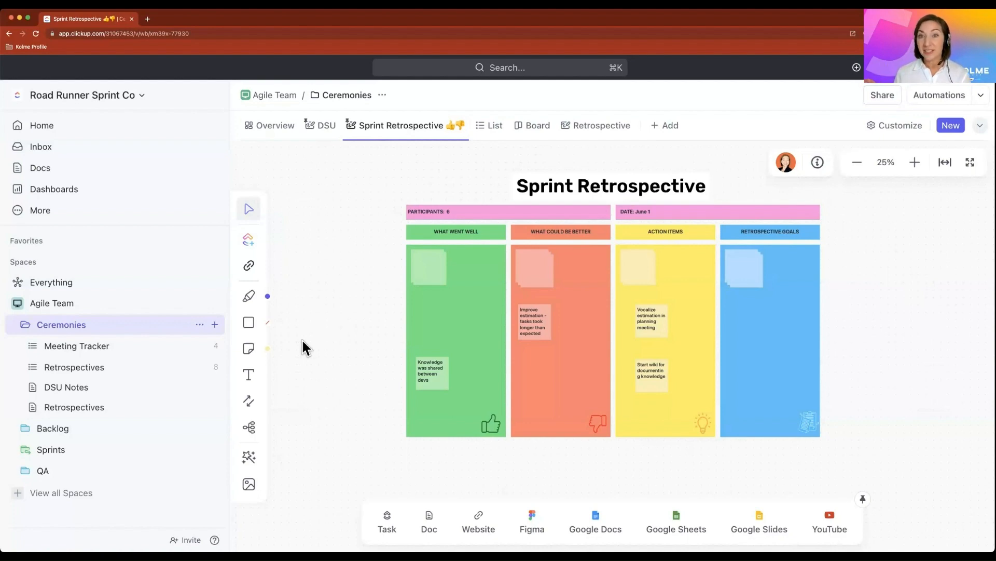
left_click(430, 380)
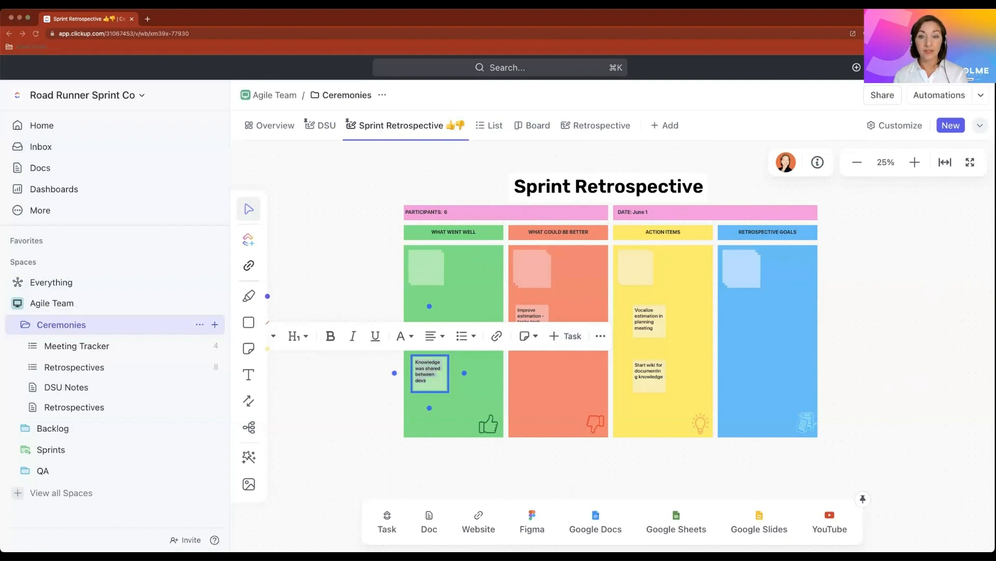
left_click(360, 281)
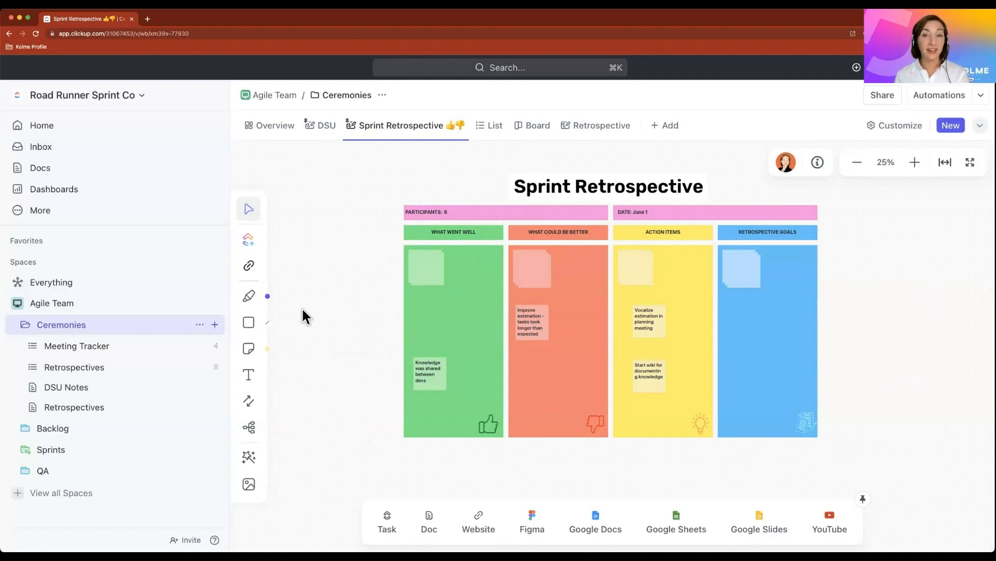
View the Sprint 6 (7/31 - 8/12) list in the Sprints folder and return to the Sprint 5 (7/17 - 7/29) list.
left_click(52, 449)
scroll(78, 441, "down", 1)
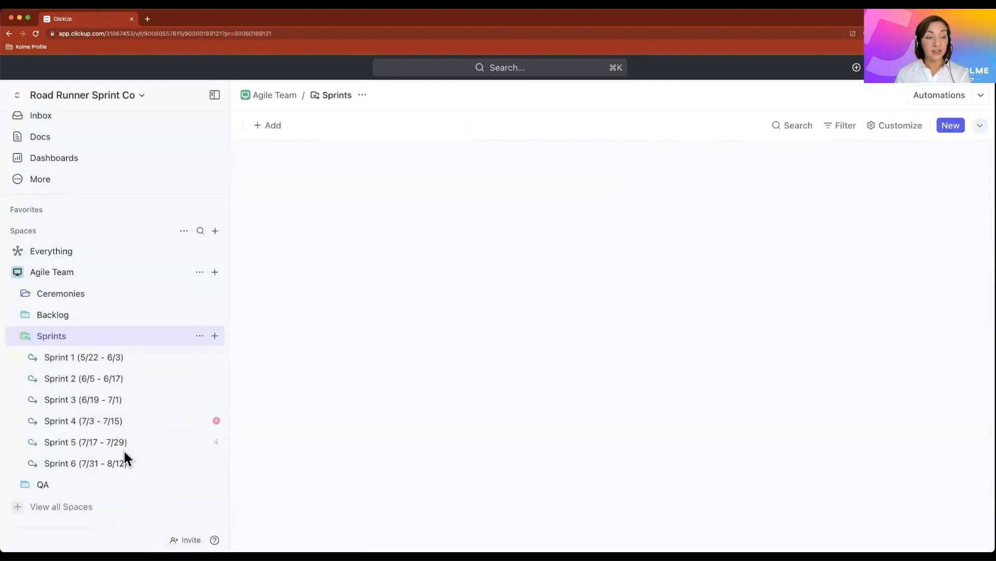
left_click(96, 460)
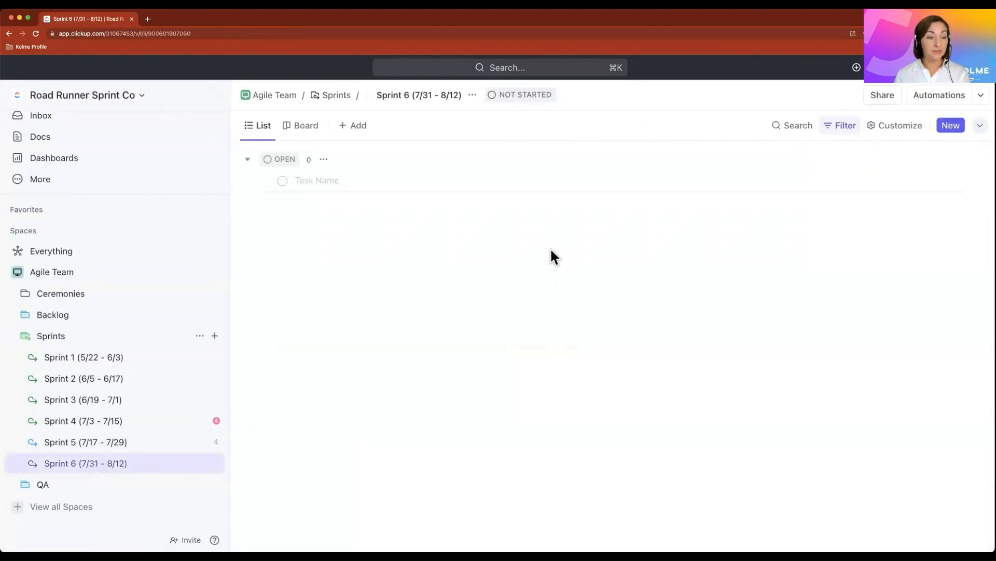
left_click(120, 442)
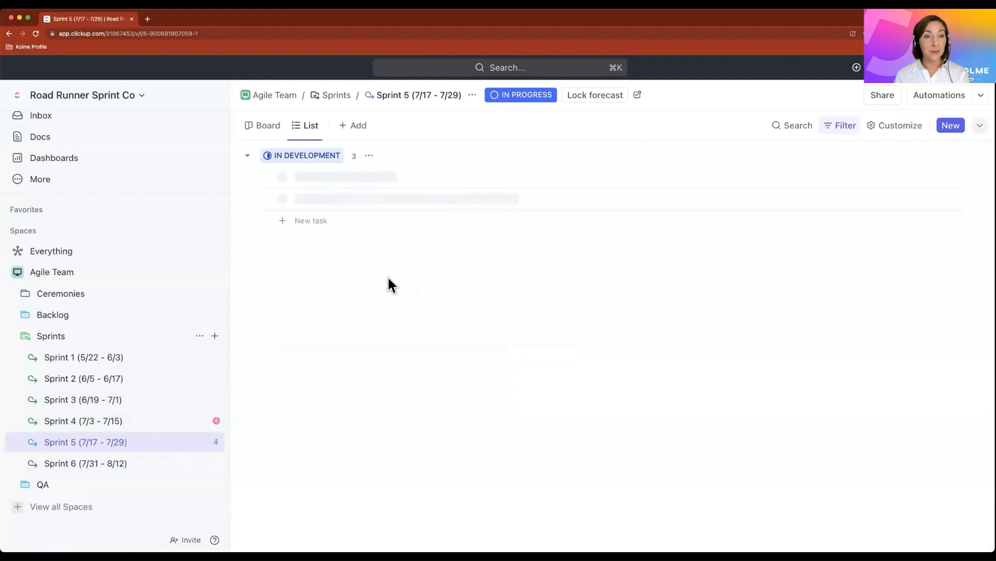
Open the Modernize Website Menu Look & Feel task and mention Watchers in a new comment.
left_click(358, 368)
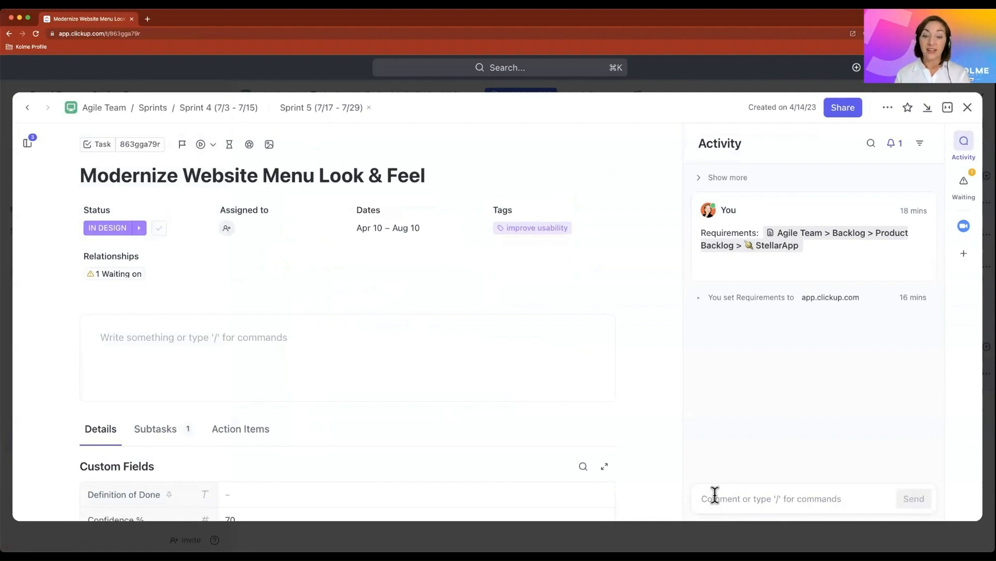
left_click(715, 495)
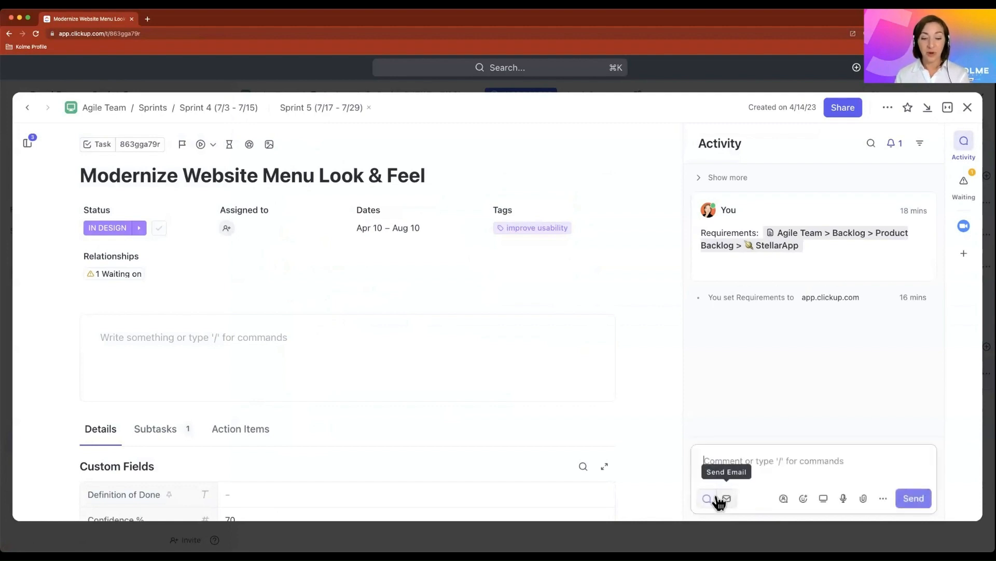
type("@wat")
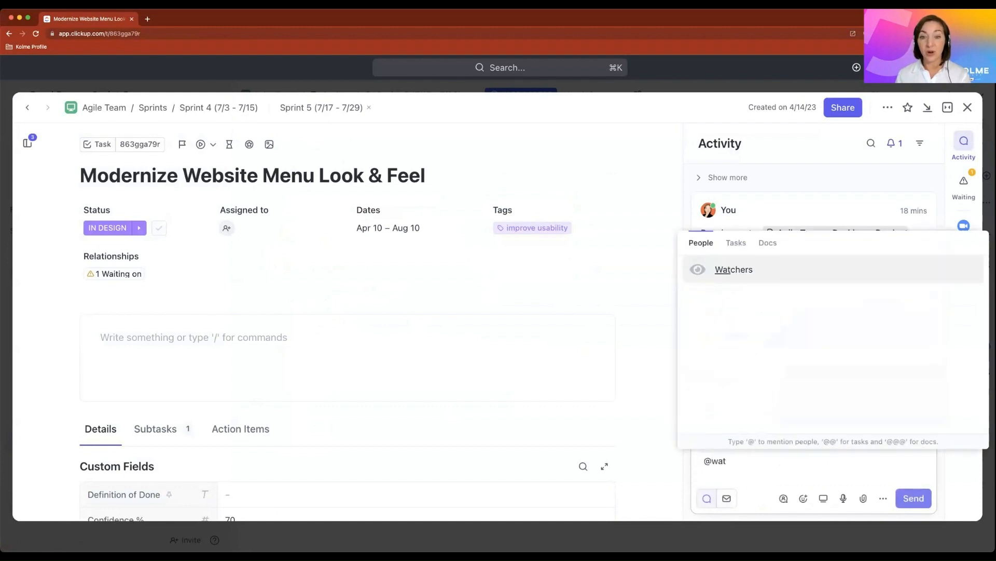
left_click(719, 270)
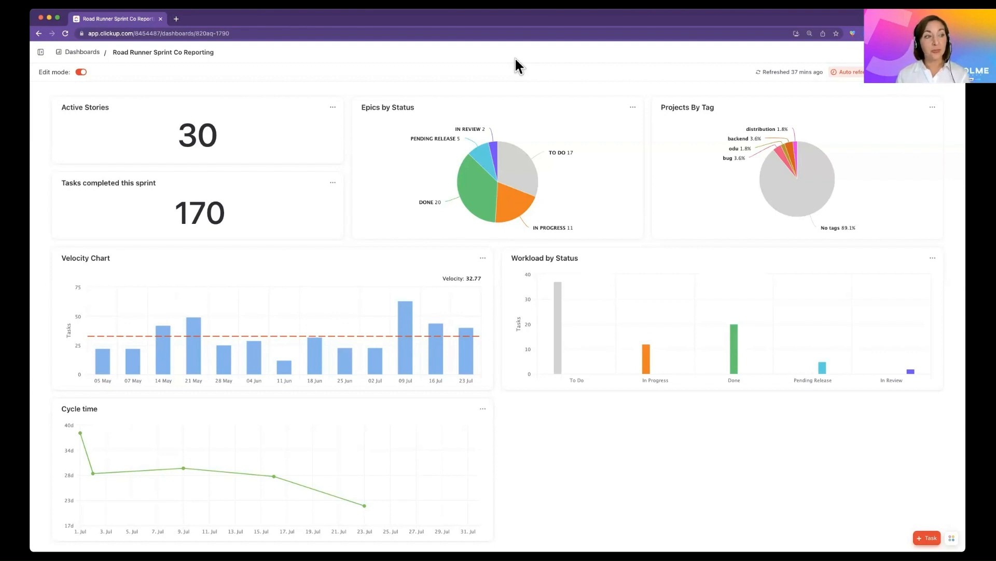
Examine the Road Runner Sprint Co Reporting dashboard and browse the Sprints cards available to add, without adding one.
mouse_move(282, 127)
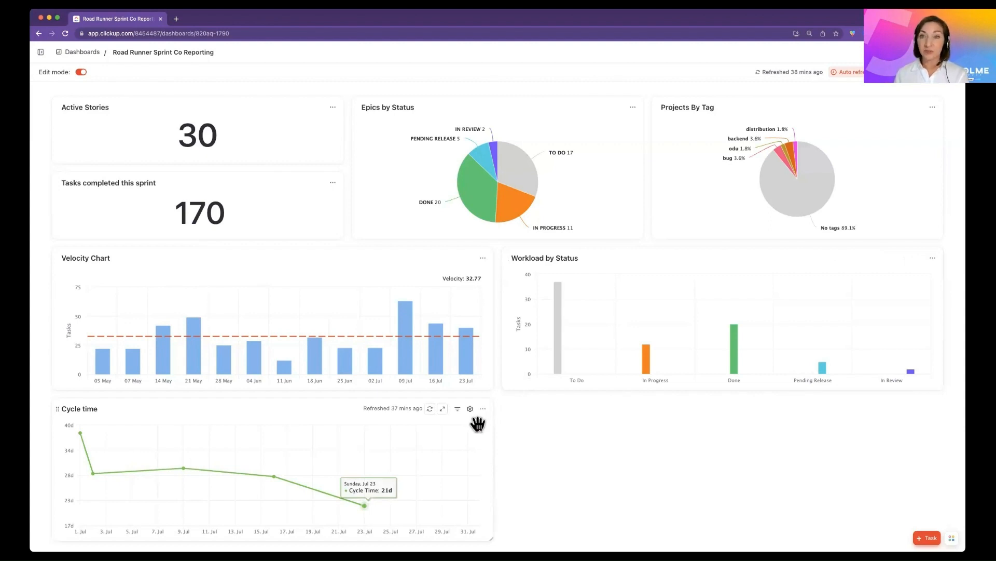
left_click(945, 82)
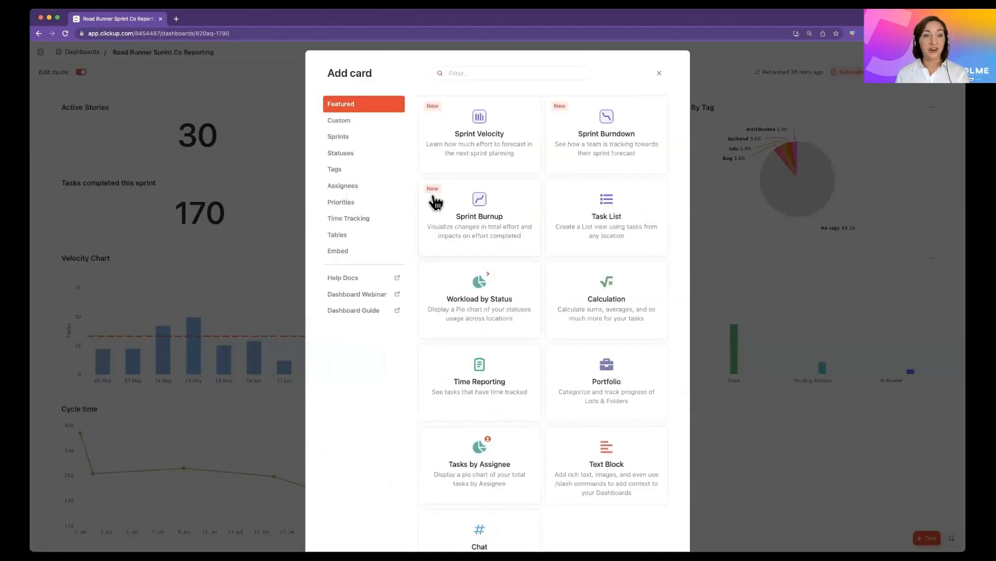
left_click(343, 138)
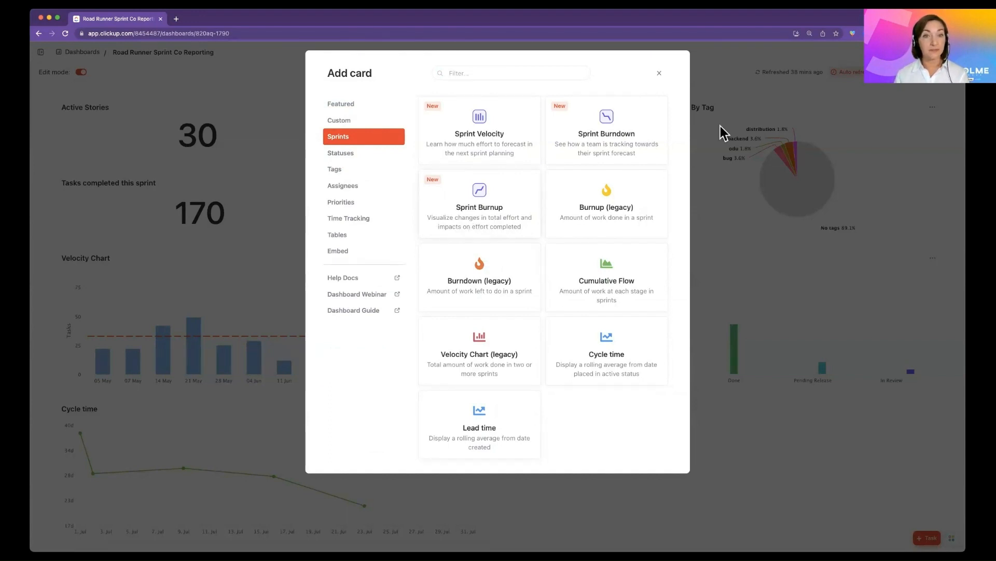
left_click(659, 73)
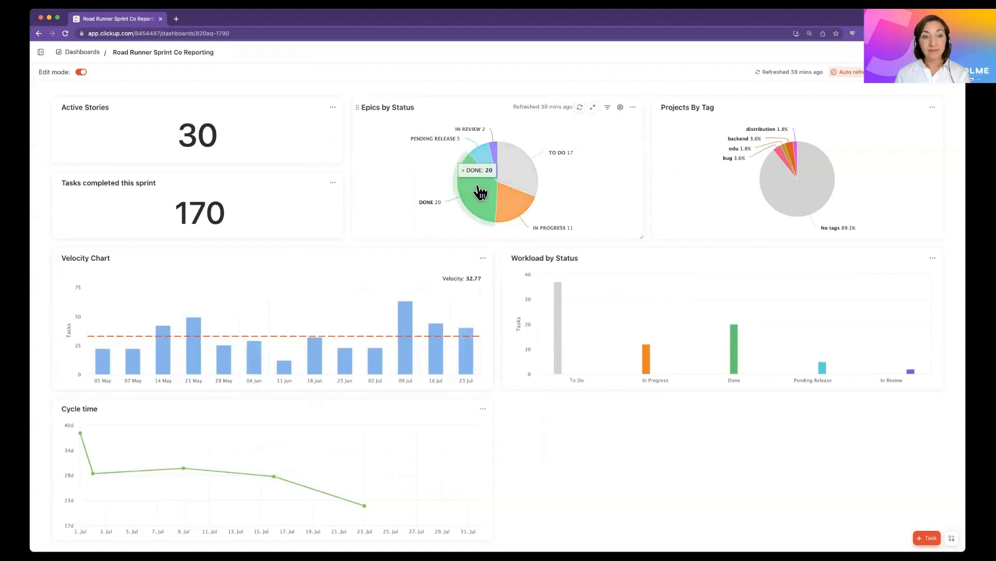
Drill into the Pending Release slice of the Epics by Status chart to view its tasks, and return to the dashboard.
left_click(478, 153)
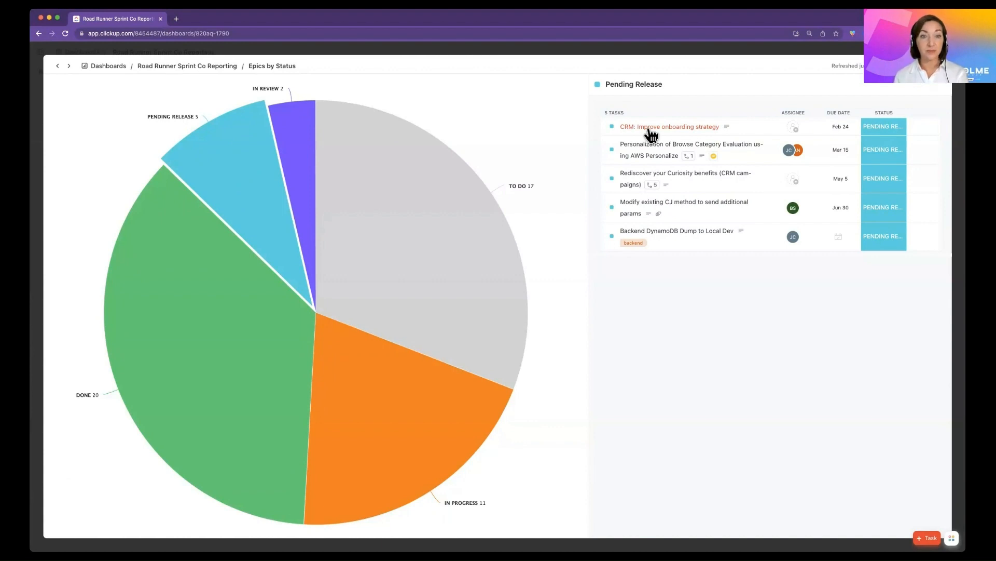
key("Escape")
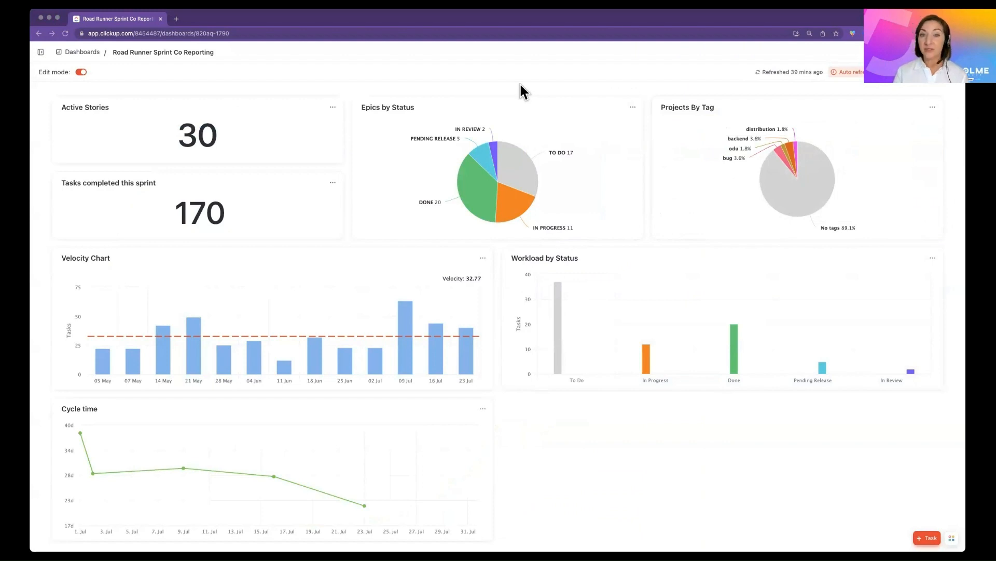